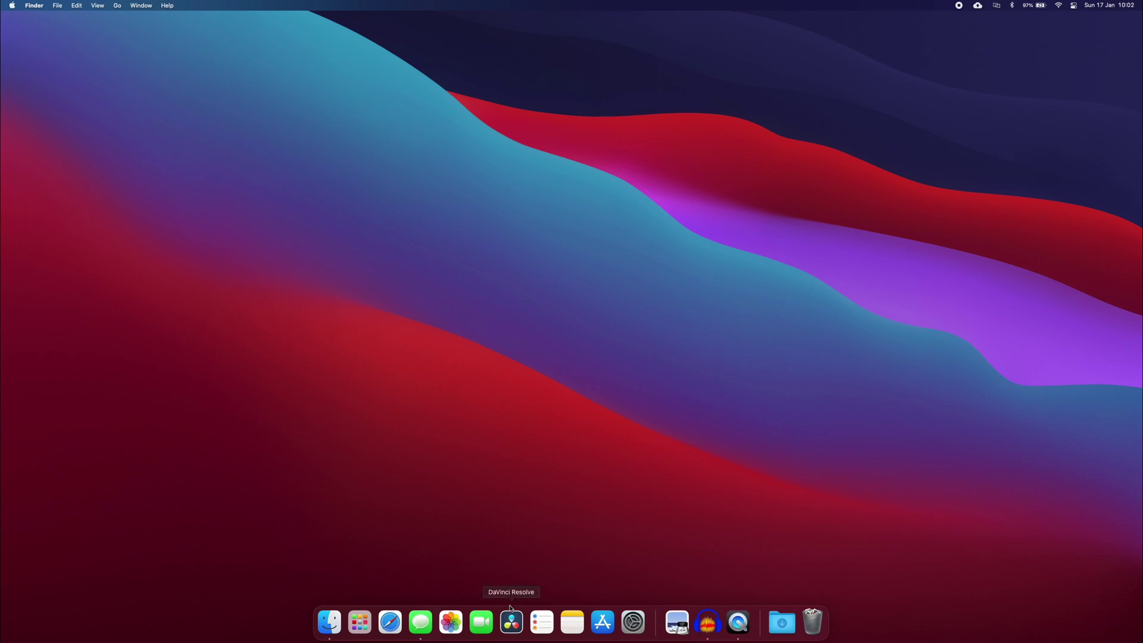
Launch DaVinci Resolve 17 and open Untitled Project from the Project Manager
click(512, 622)
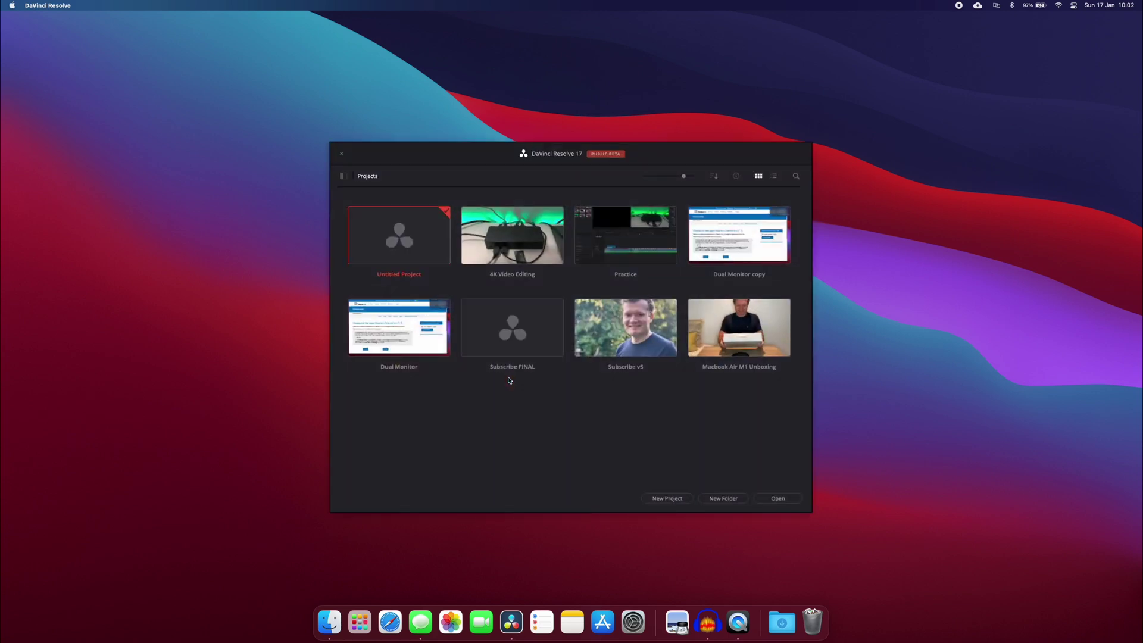
double_click(435, 248)
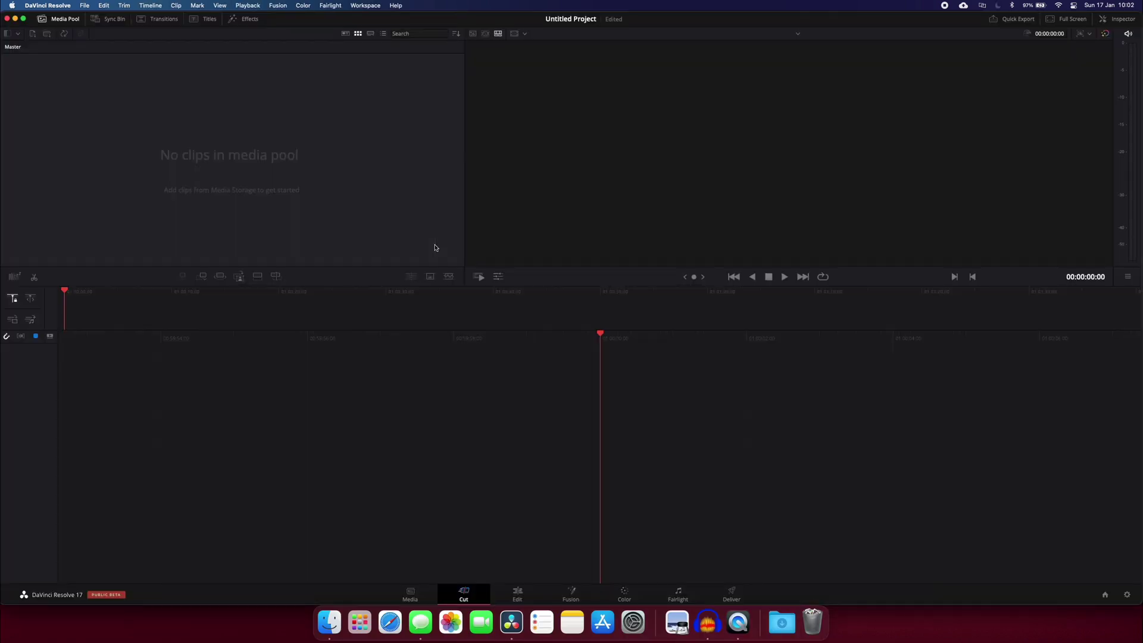
Set the timeline frame rate to 30 fps and the video monitoring format to UHD 2160p 30
click(1128, 596)
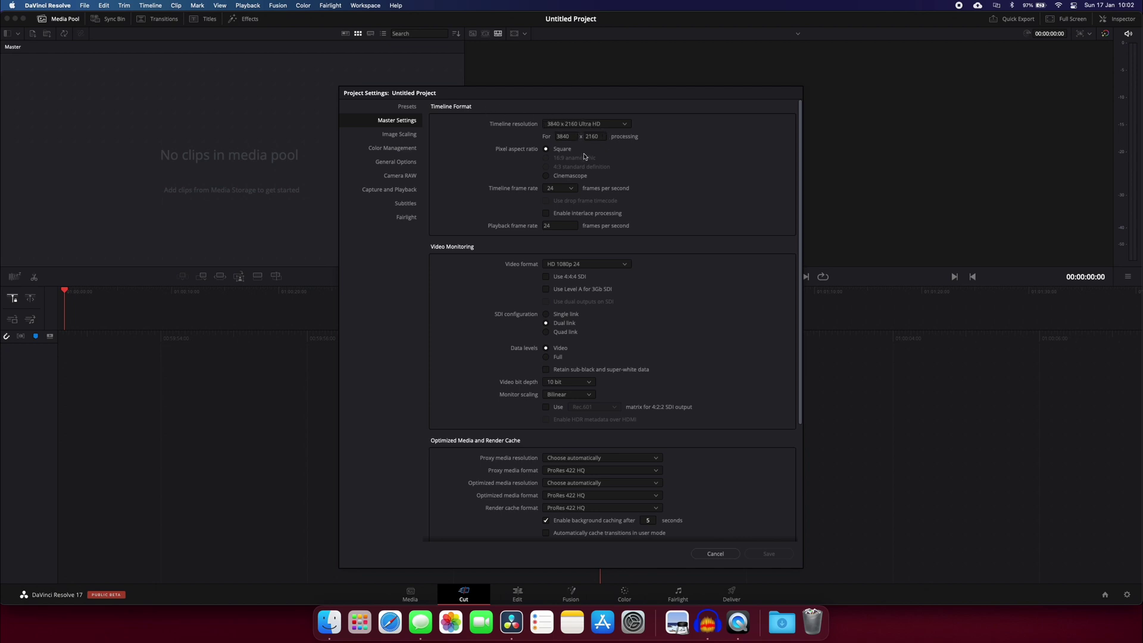
click(574, 189)
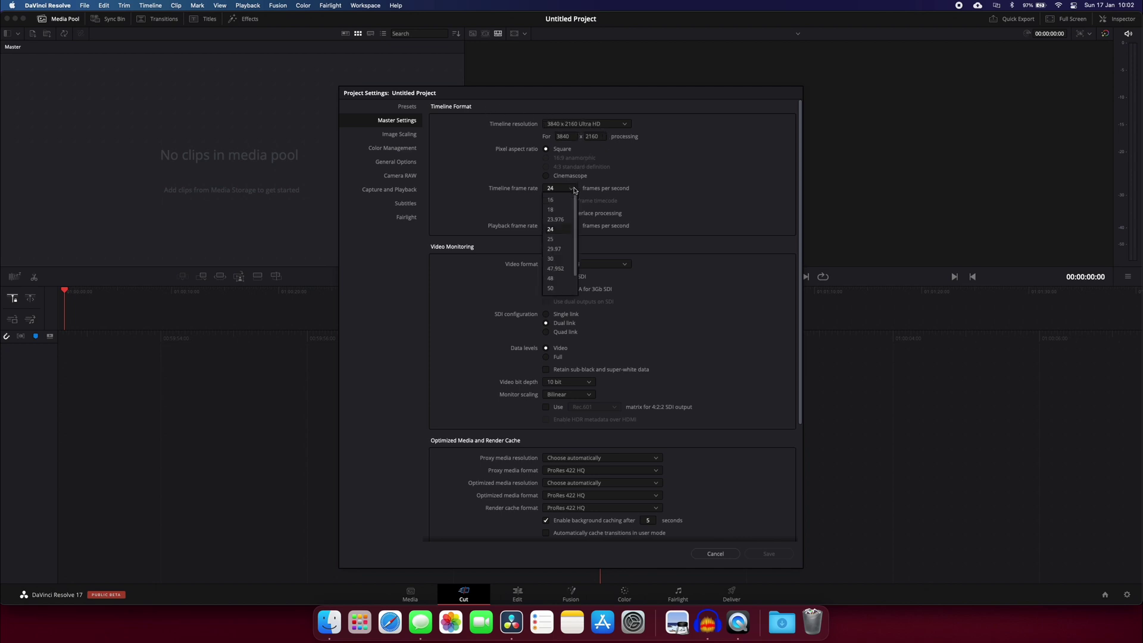
click(565, 259)
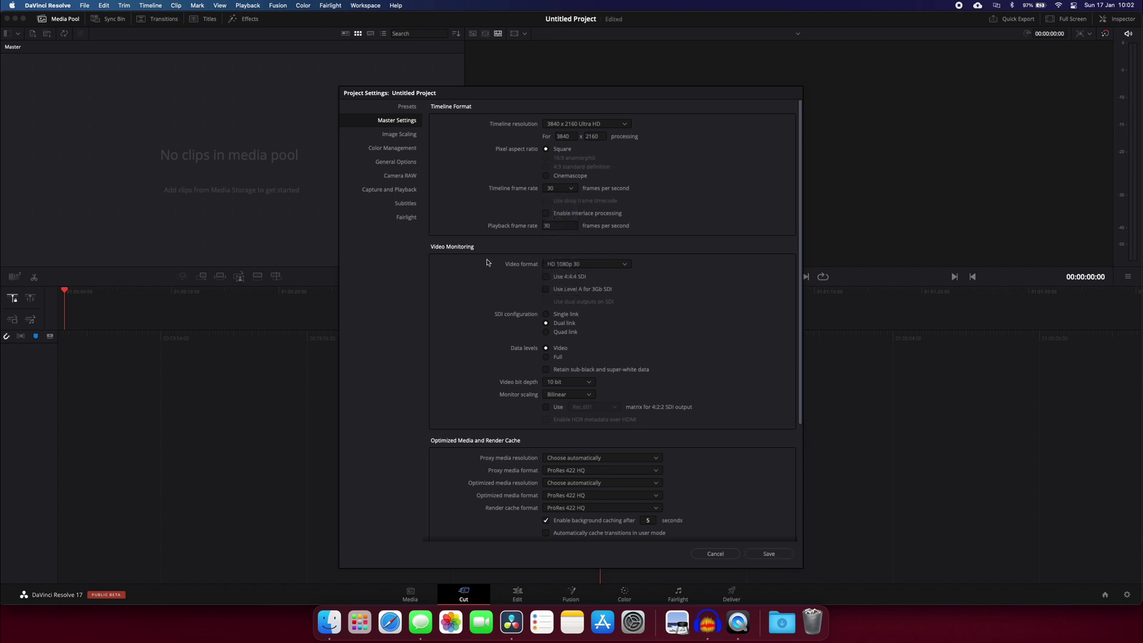
click(602, 266)
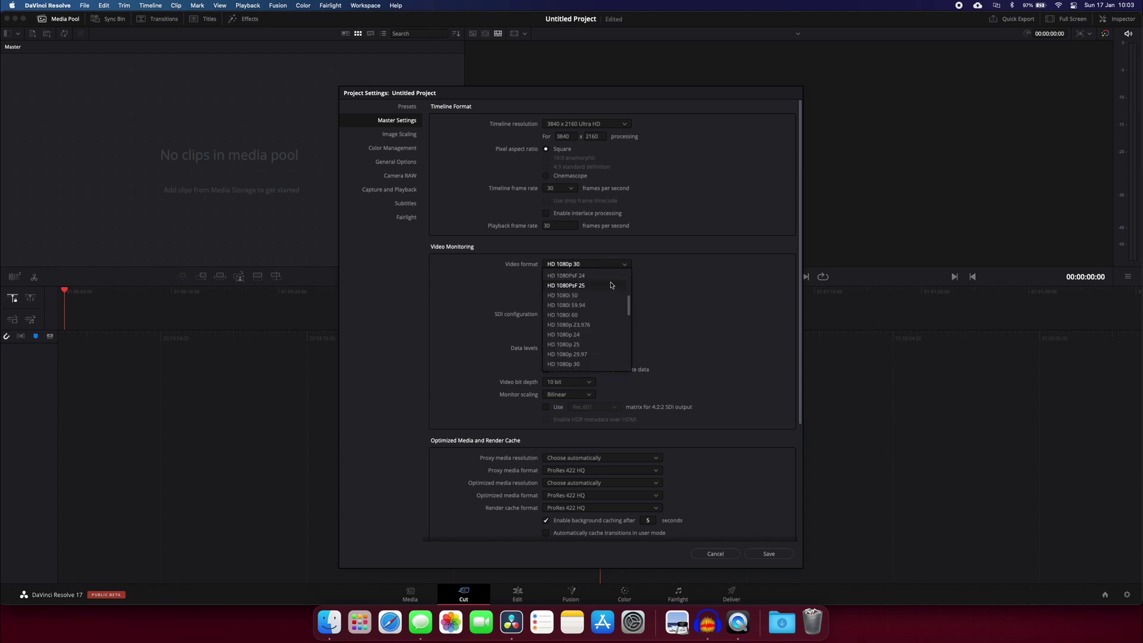
drag(629, 304, 626, 350)
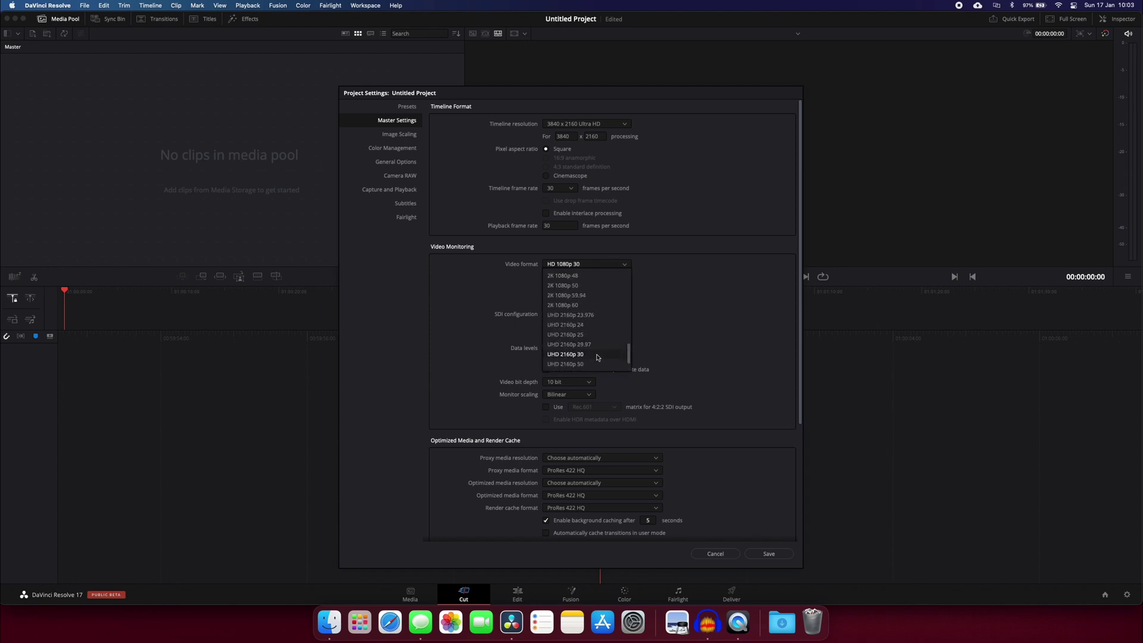
click(598, 355)
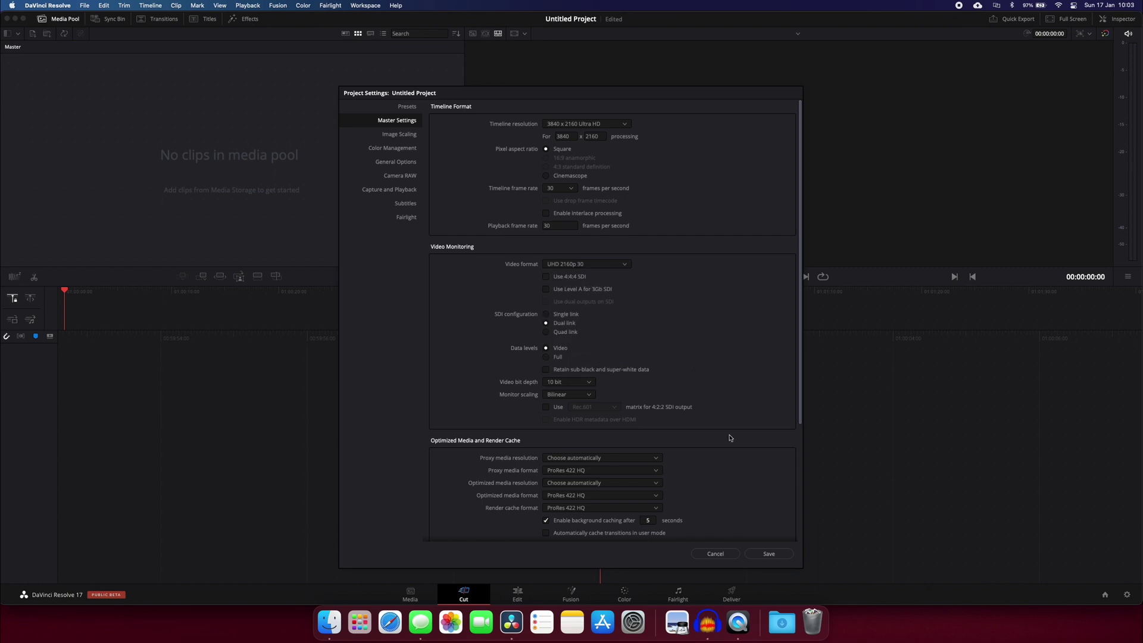
Save the project settings and import the seven .mov clips from the 4K 30 FPS folder into the media pool
click(770, 554)
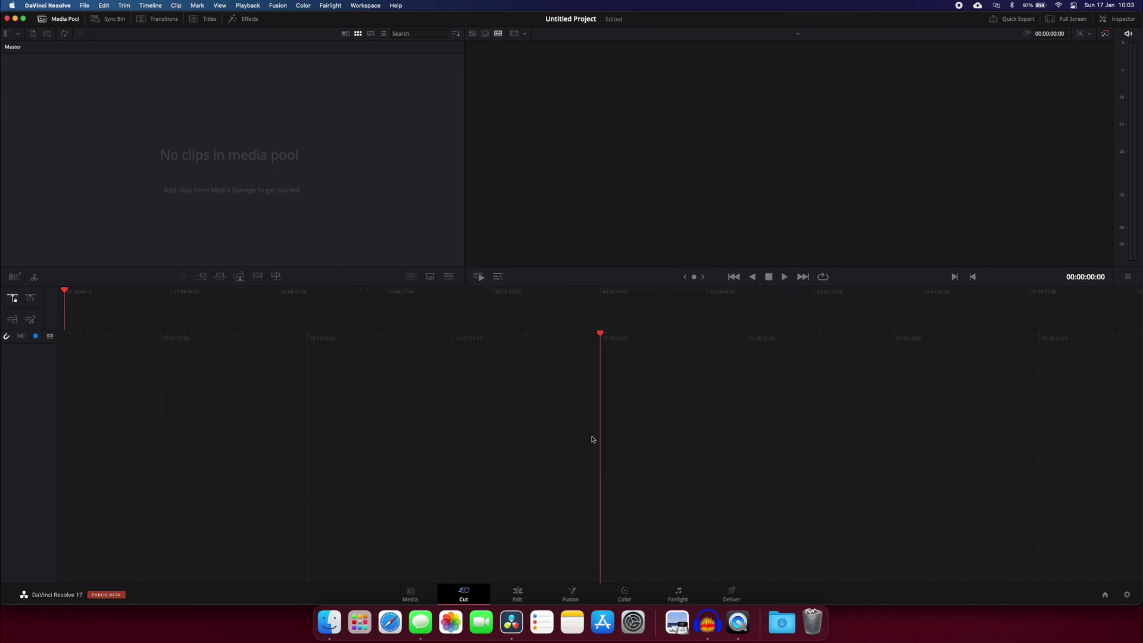
click(330, 622)
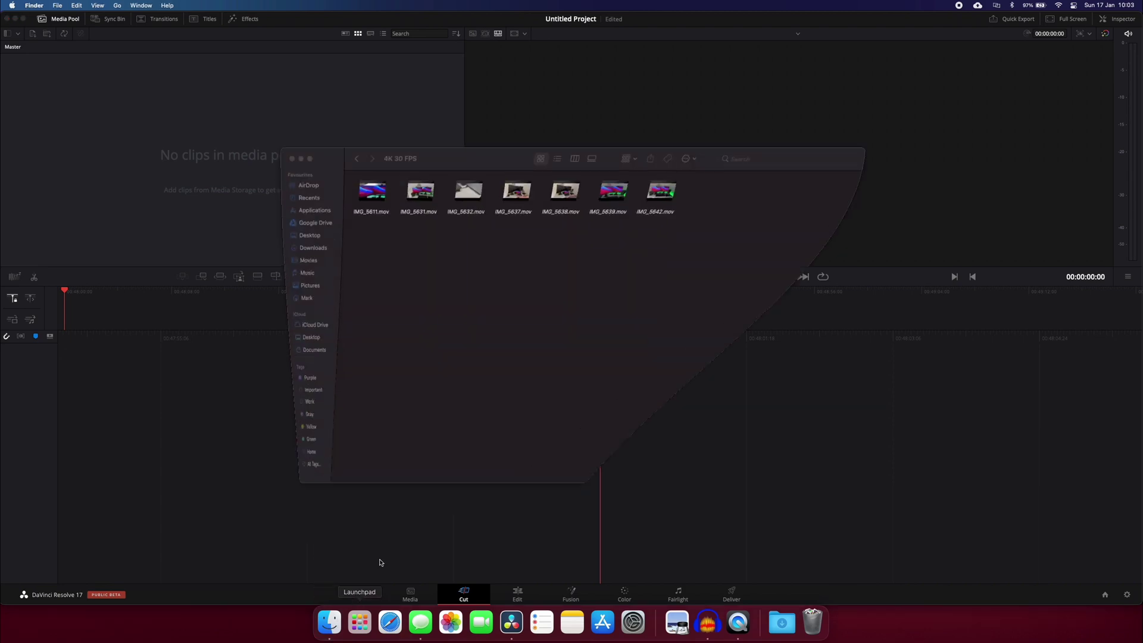
drag(728, 226, 253, 122)
click(302, 153)
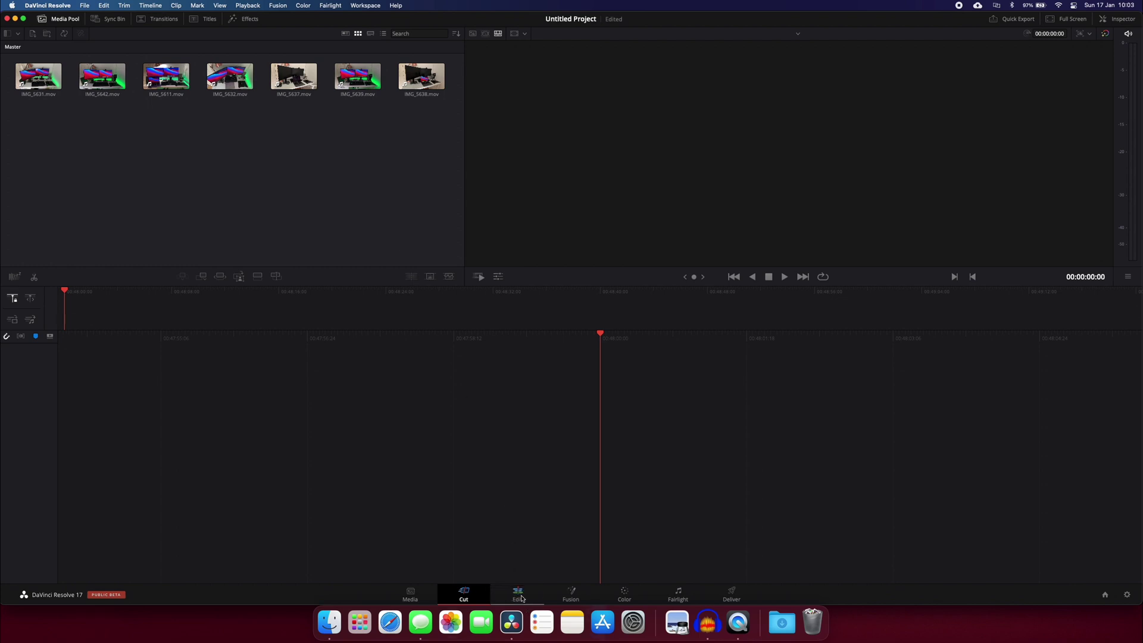
On the Edit page, place IMG_5639.mov on a new Timeline 1 and play it back
click(519, 596)
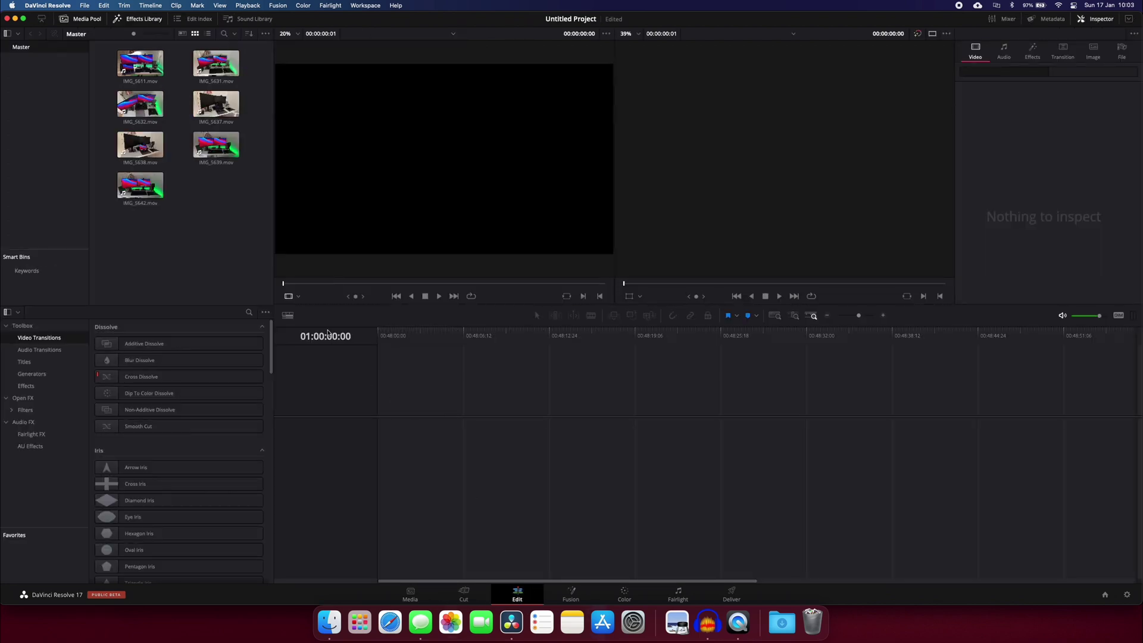
click(216, 145)
drag(216, 145, 381, 439)
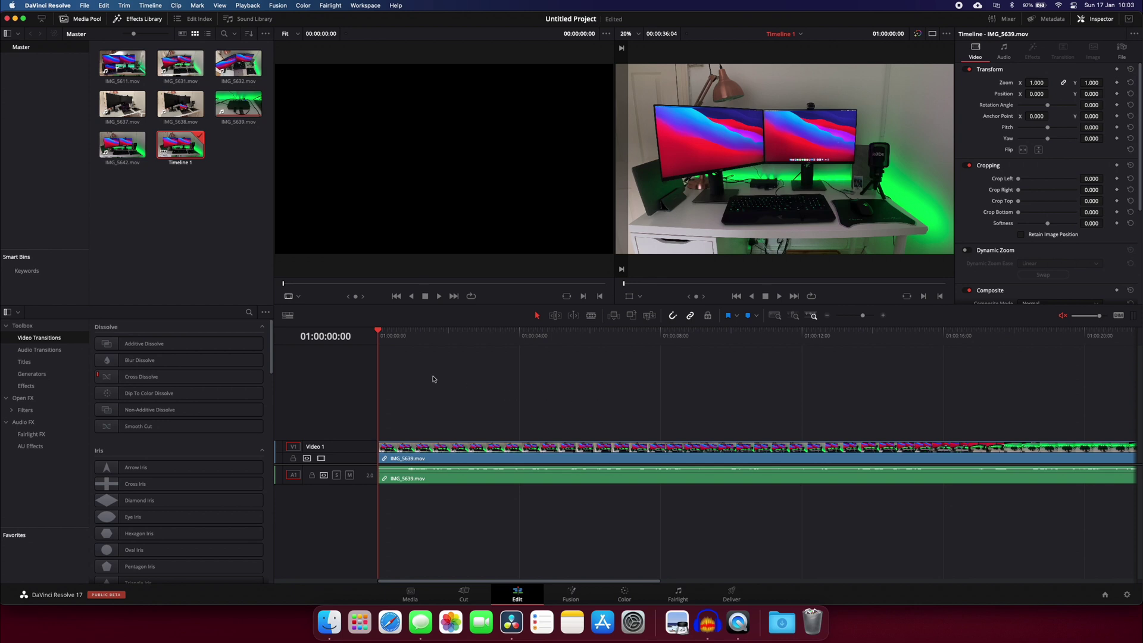
key(space)
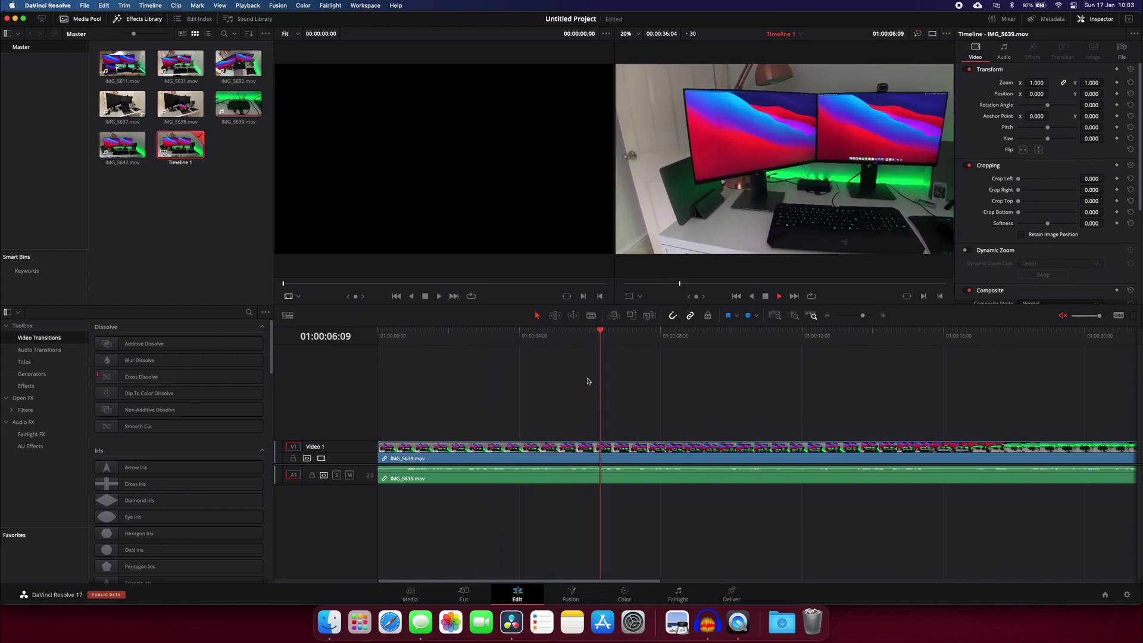
drag(551, 348, 755, 334)
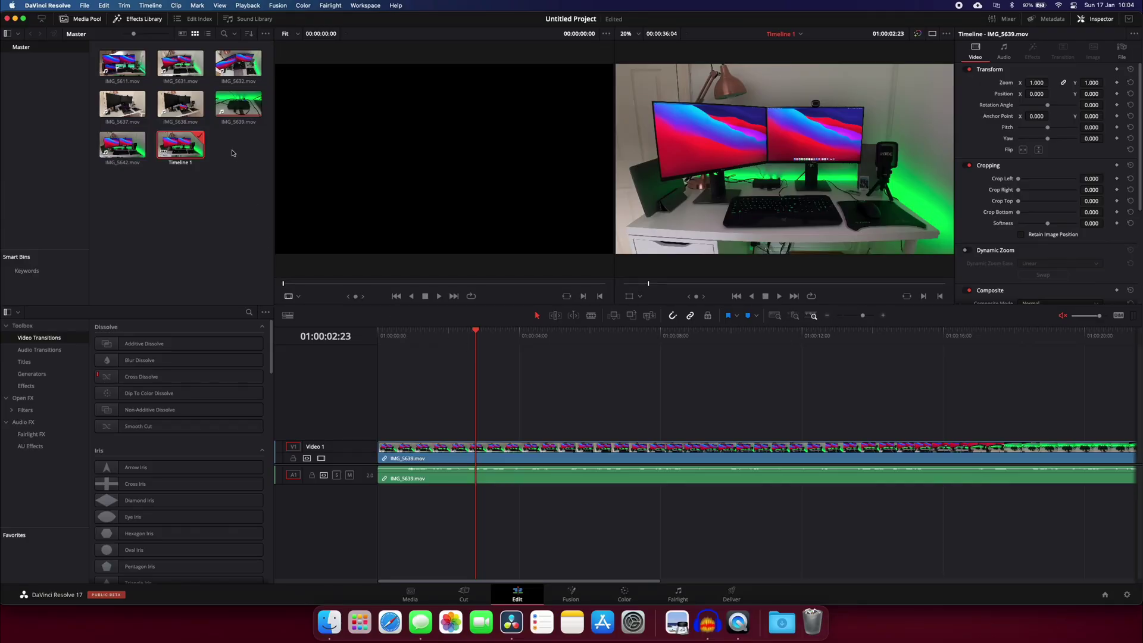
Add IMG_5638.mov after IMG_5639 on the timeline and play back from a new point
double_click(181, 105)
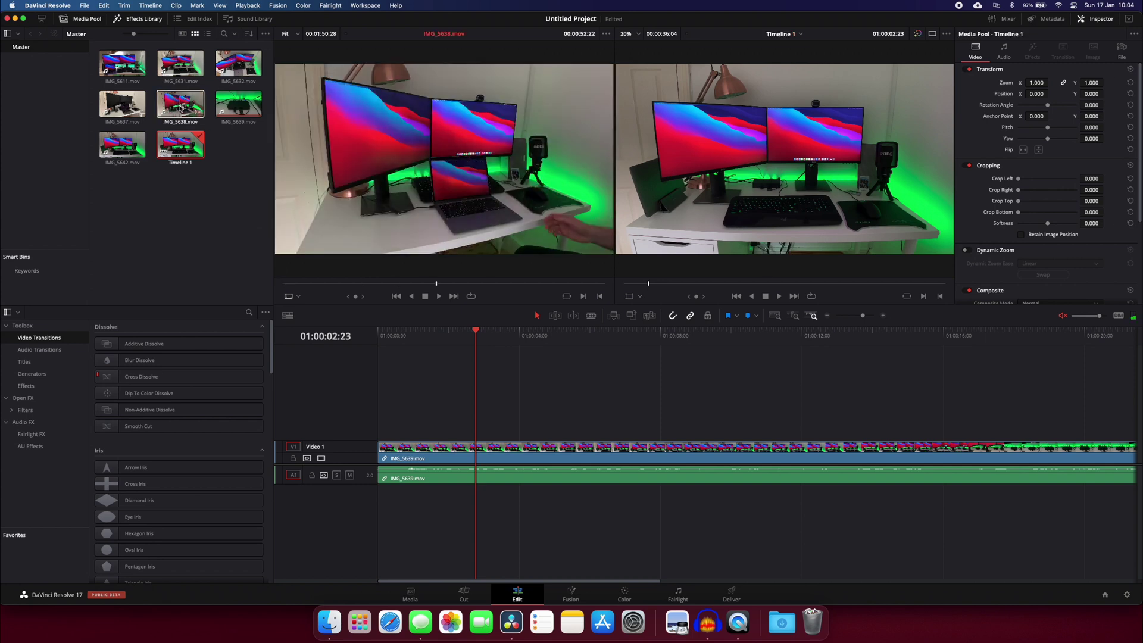
drag(180, 108, 596, 455)
click(575, 336)
key(space)
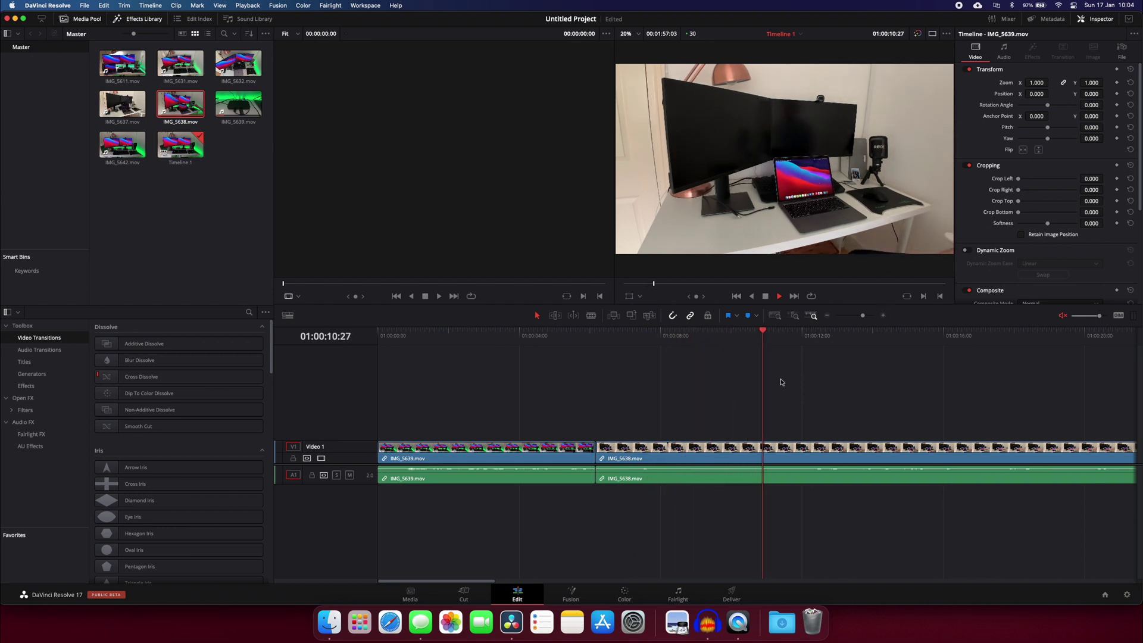
key(space)
Scrub back and forth across the cut between IMG_5639 and IMG_5638 to review it
drag(701, 341, 530, 361)
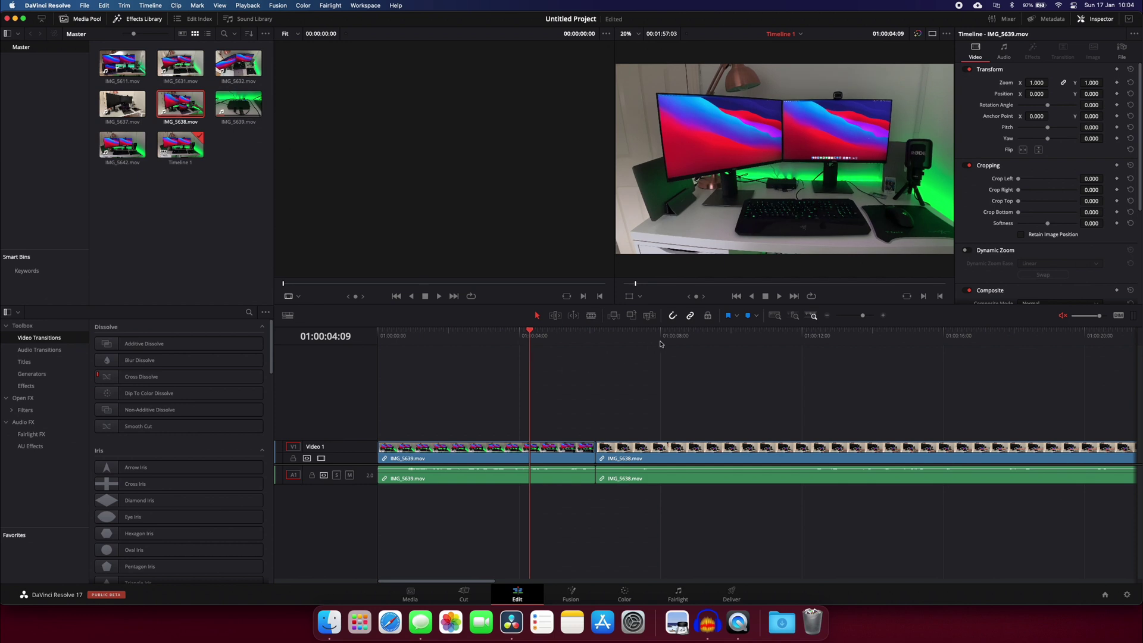
drag(661, 344, 550, 358)
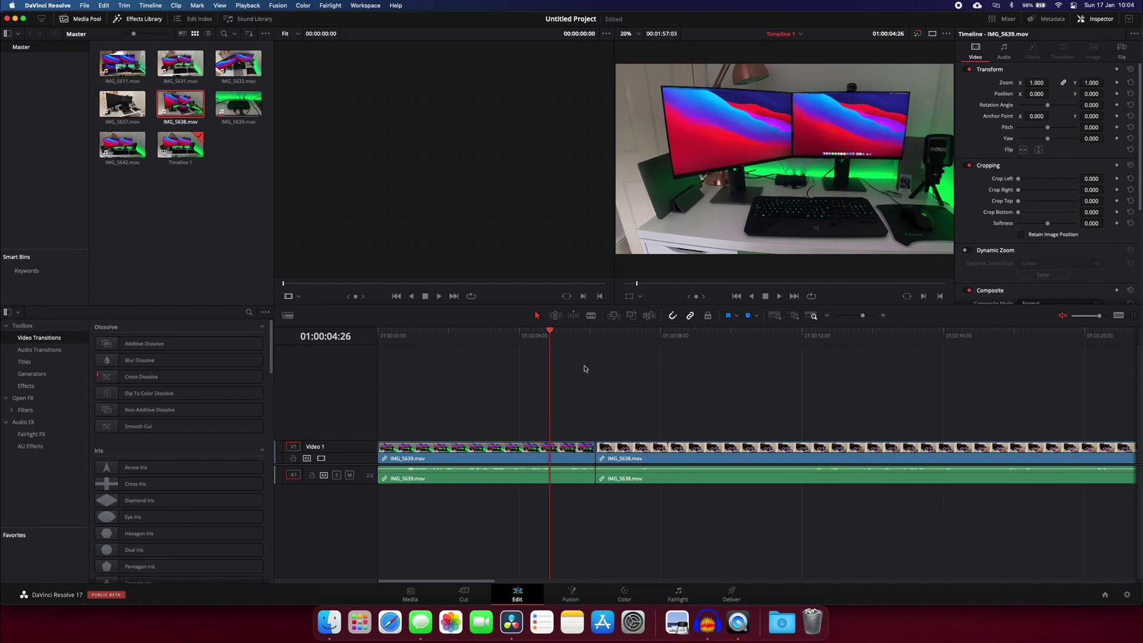
drag(584, 369, 548, 346)
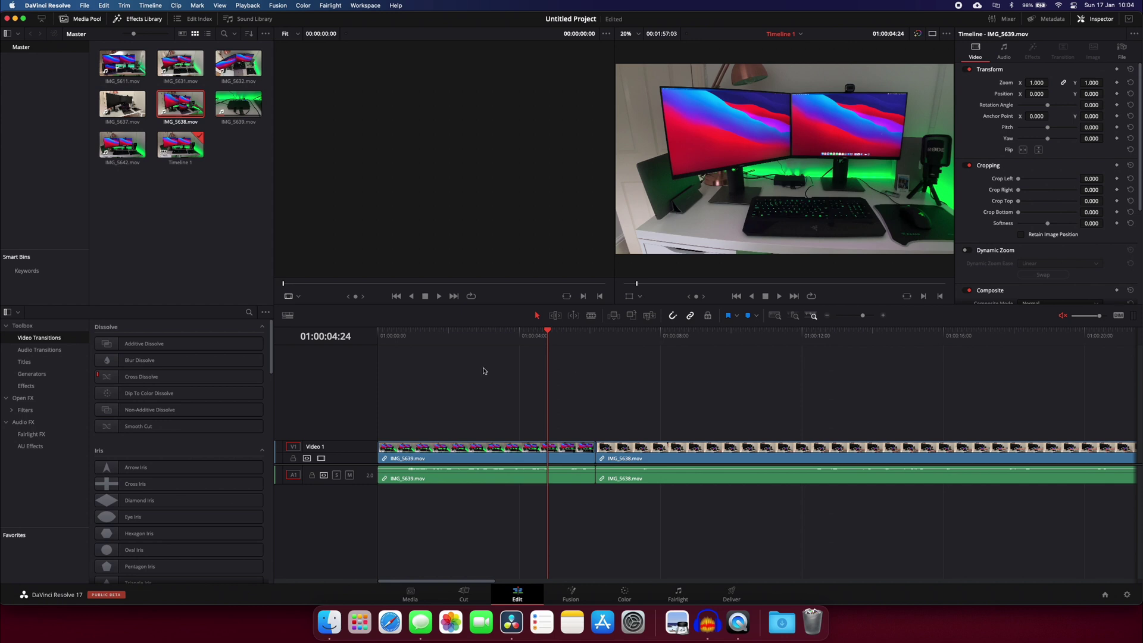
click(646, 343)
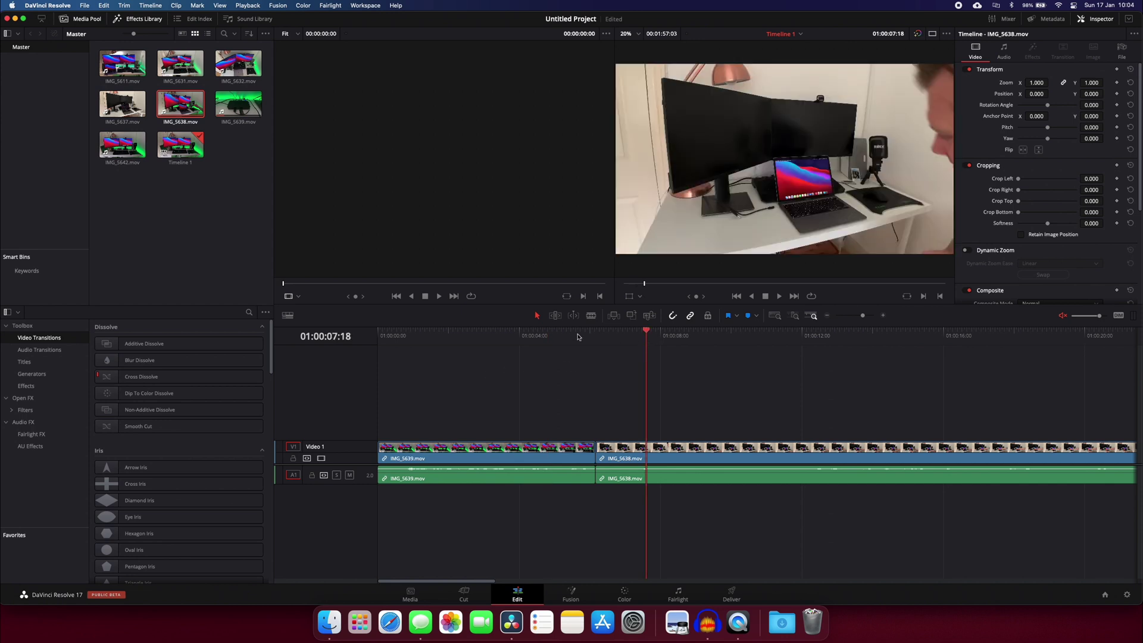
click(578, 337)
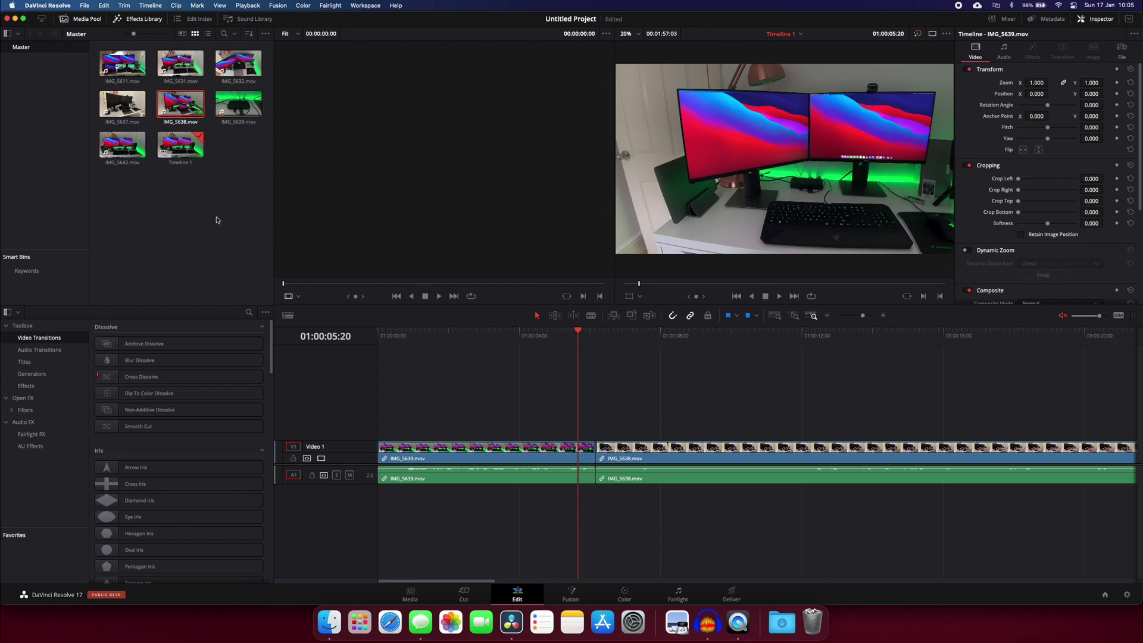
Create a new Fusion Composition clip in the media pool with an edited duration
right_click(217, 221)
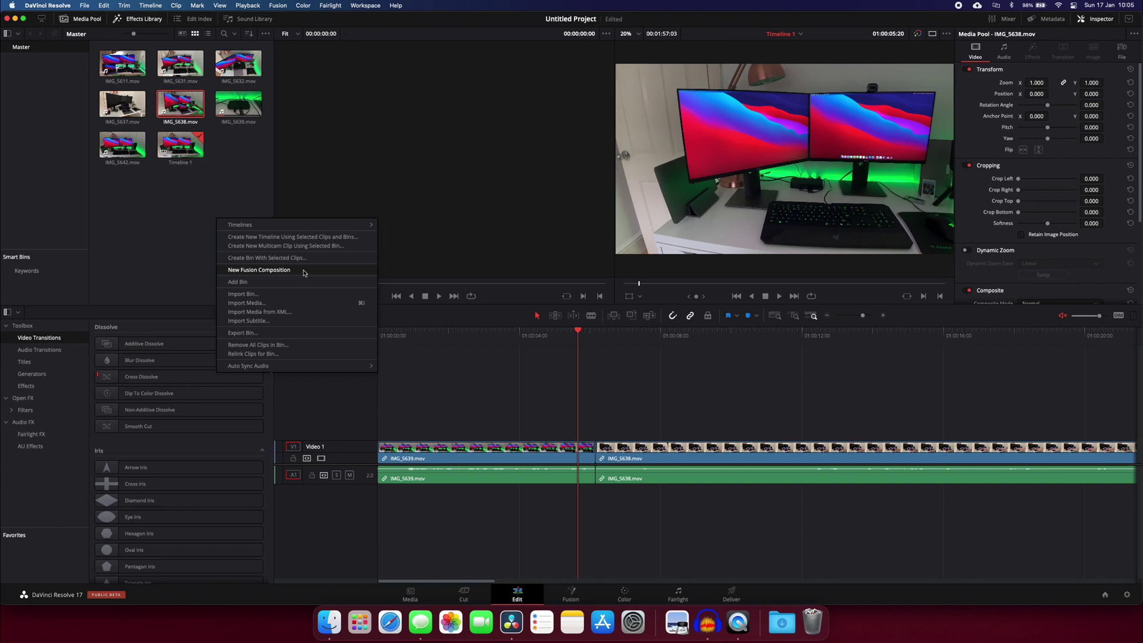
click(304, 271)
click(575, 311)
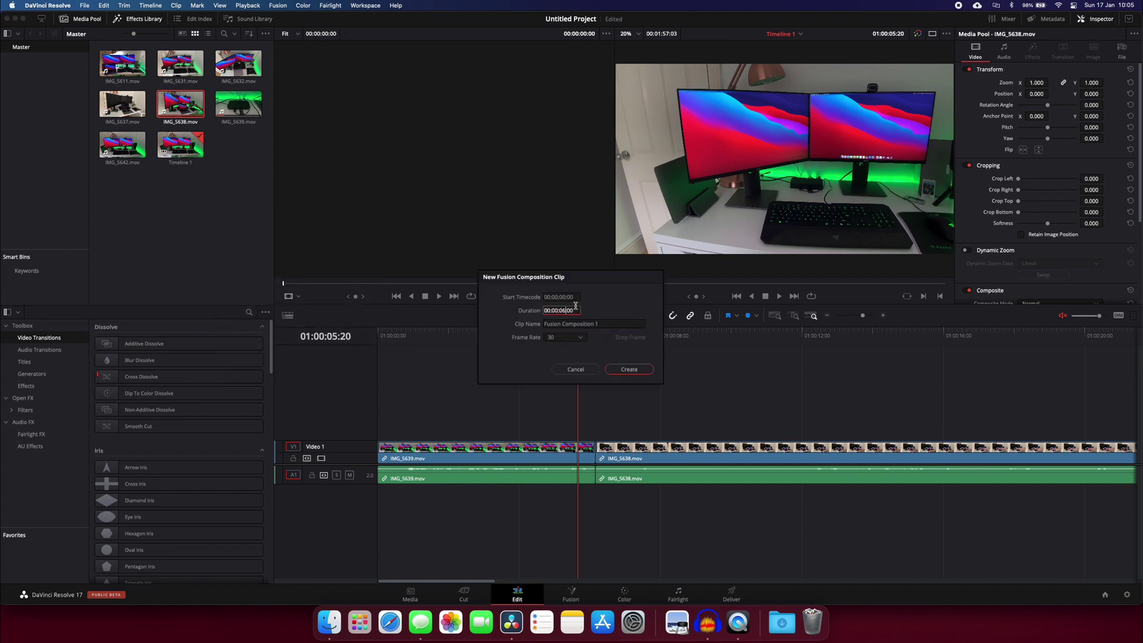
click(629, 369)
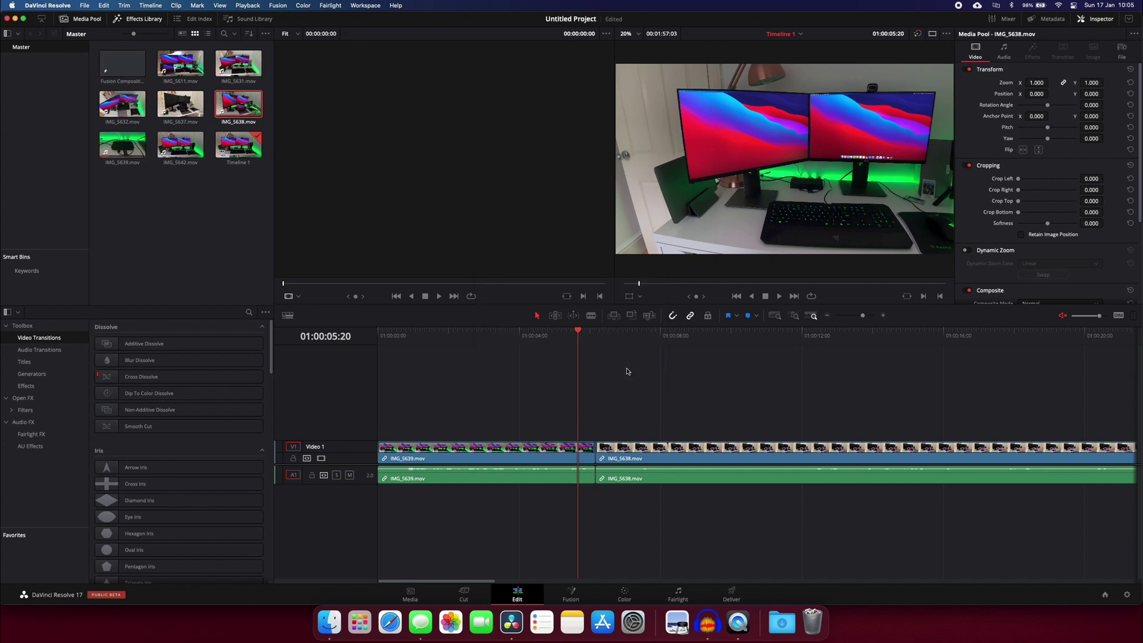
Place the Fusion Composition on Video 2 above IMG_5639 and select it at 01:00:03:01
click(114, 64)
drag(113, 63, 389, 425)
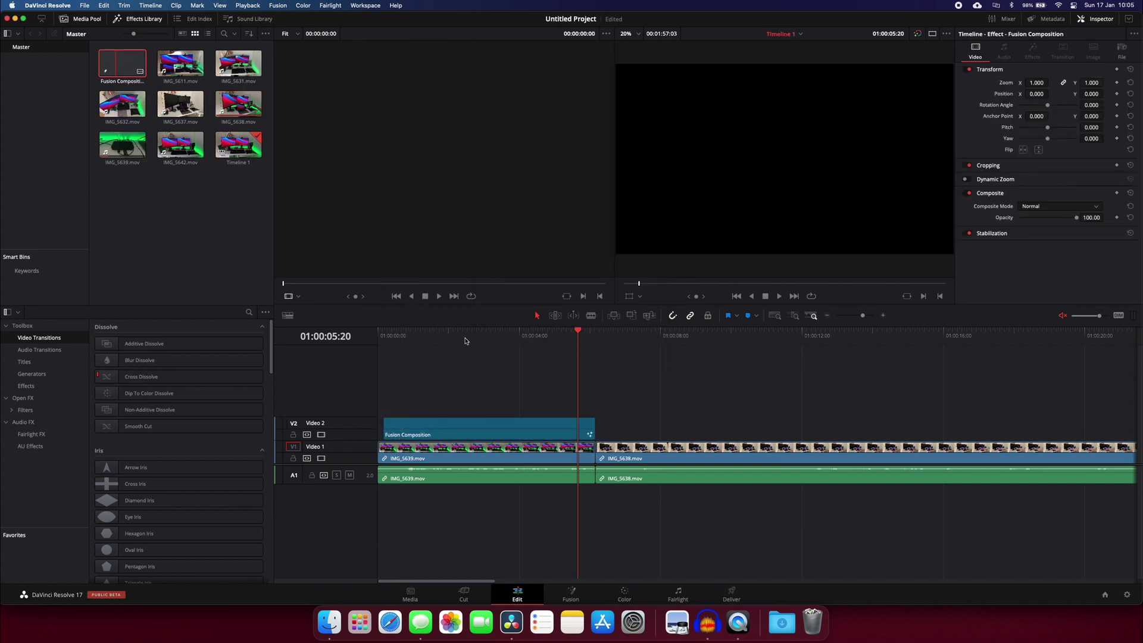
click(485, 340)
click(522, 433)
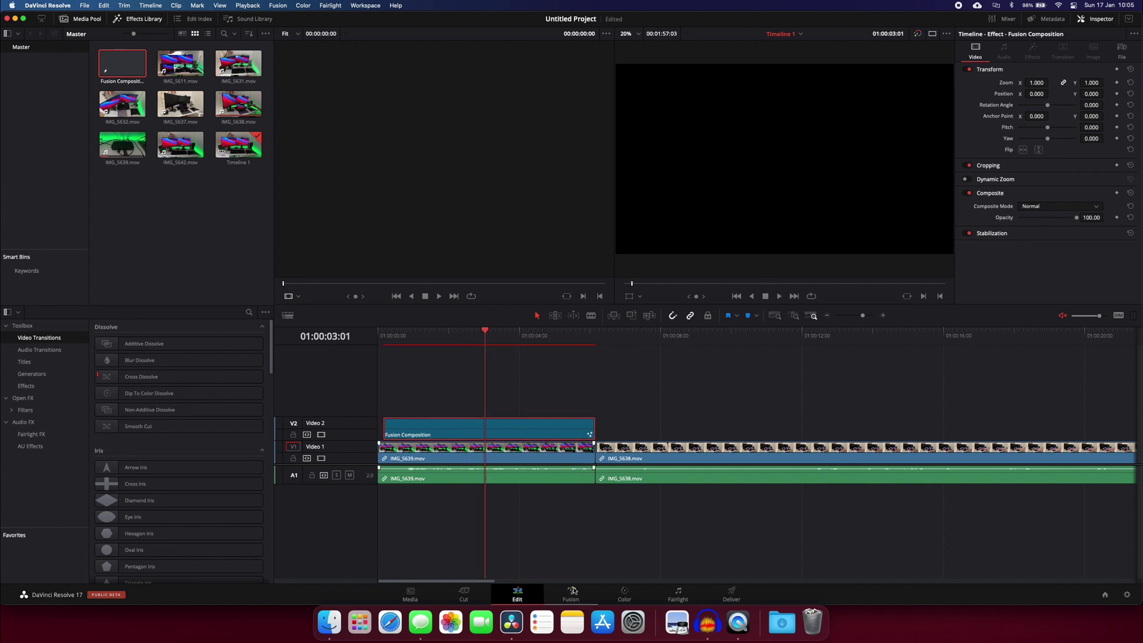
On the Fusion page, bring Subscribe FINAL.setting from the Movies folder into the node graph
click(572, 593)
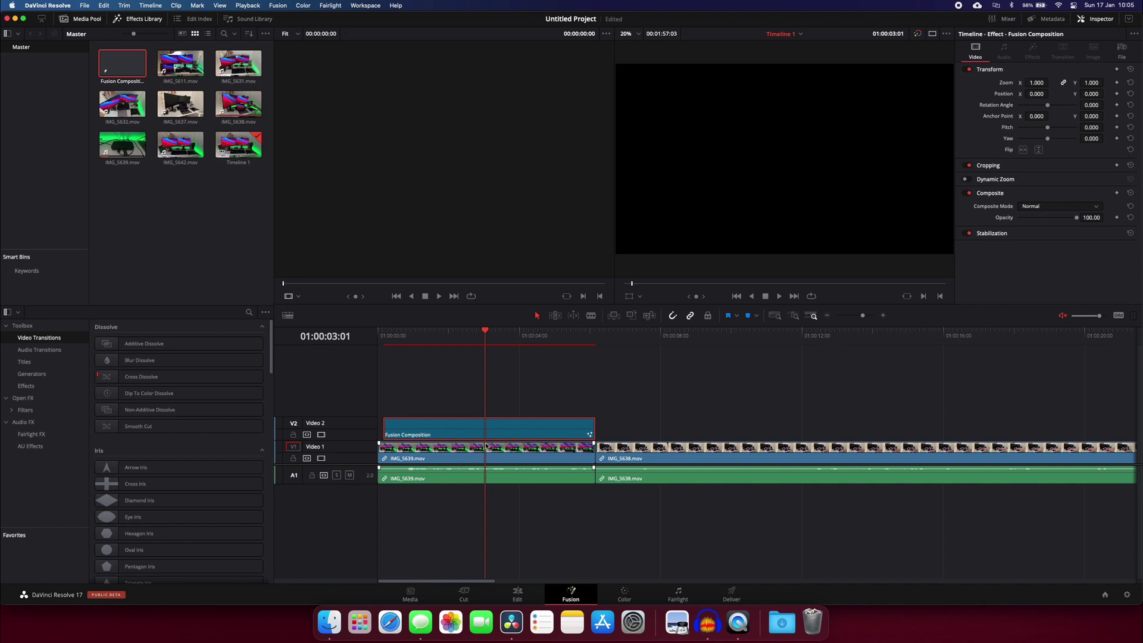
click(330, 622)
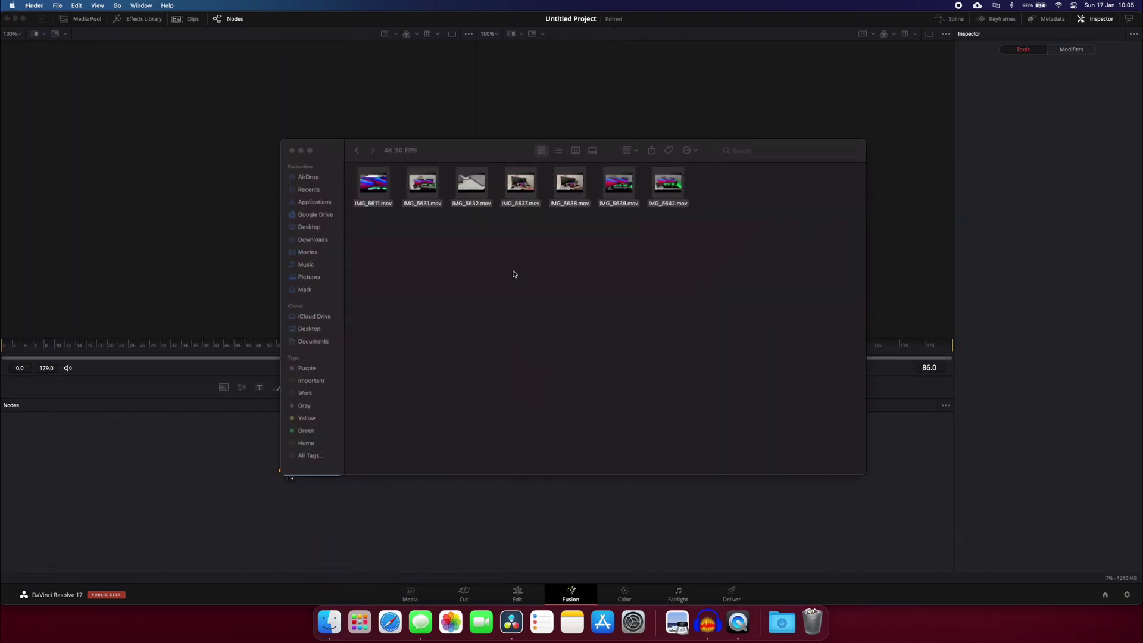
key(super+a)
click(322, 255)
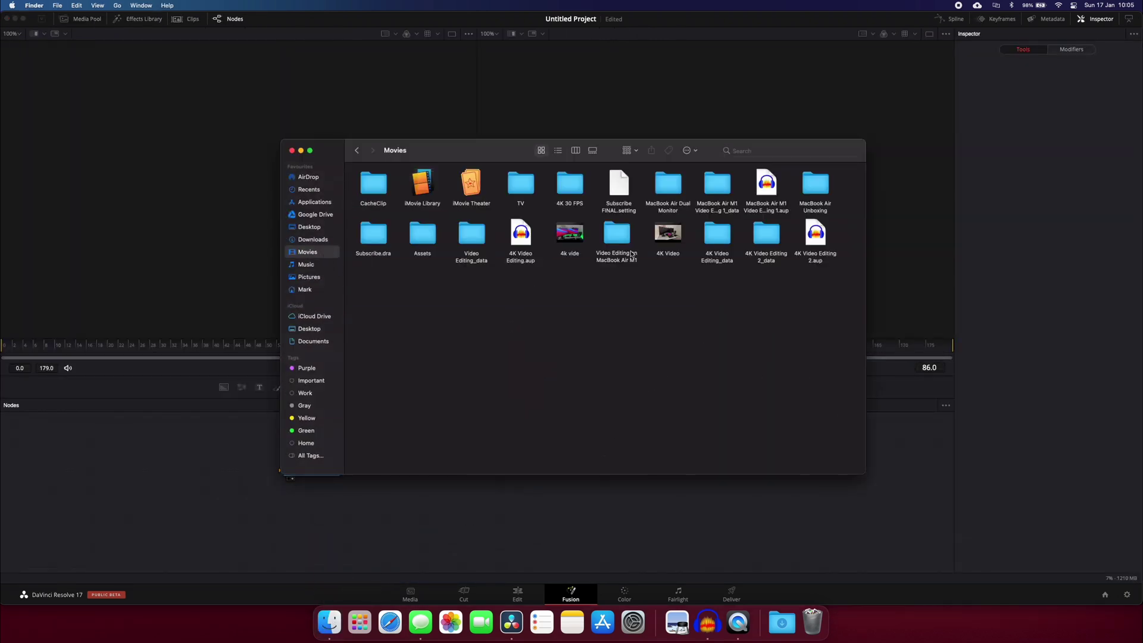
drag(623, 198, 281, 474)
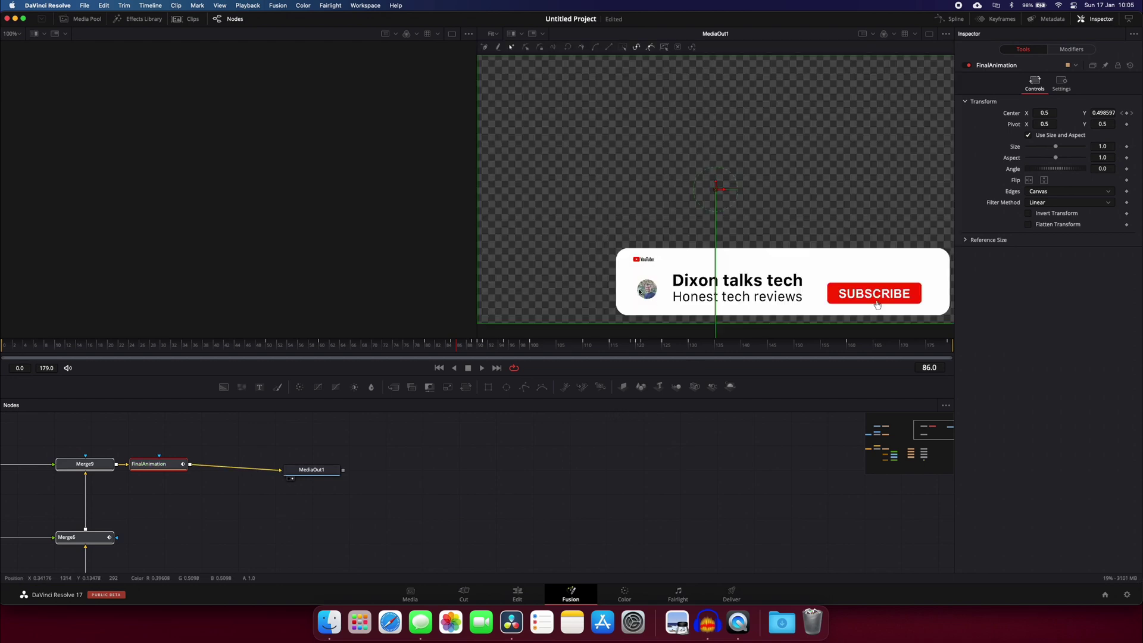
Preview the subscribe banner animation and stop it at frame 55
scroll(852, 461, left, 10)
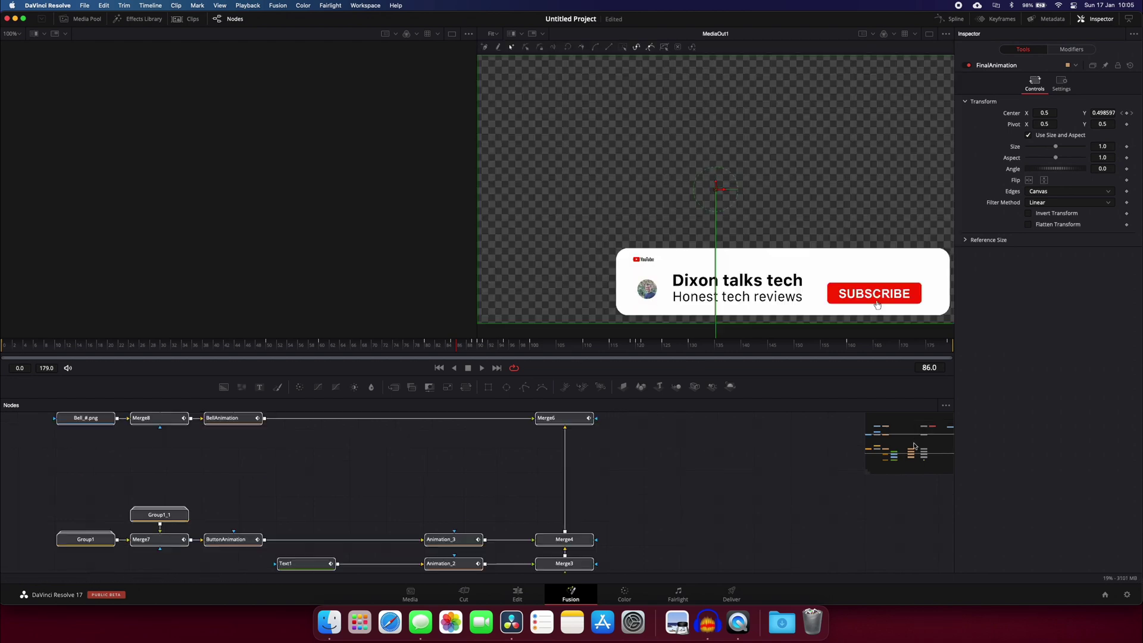
click(708, 516)
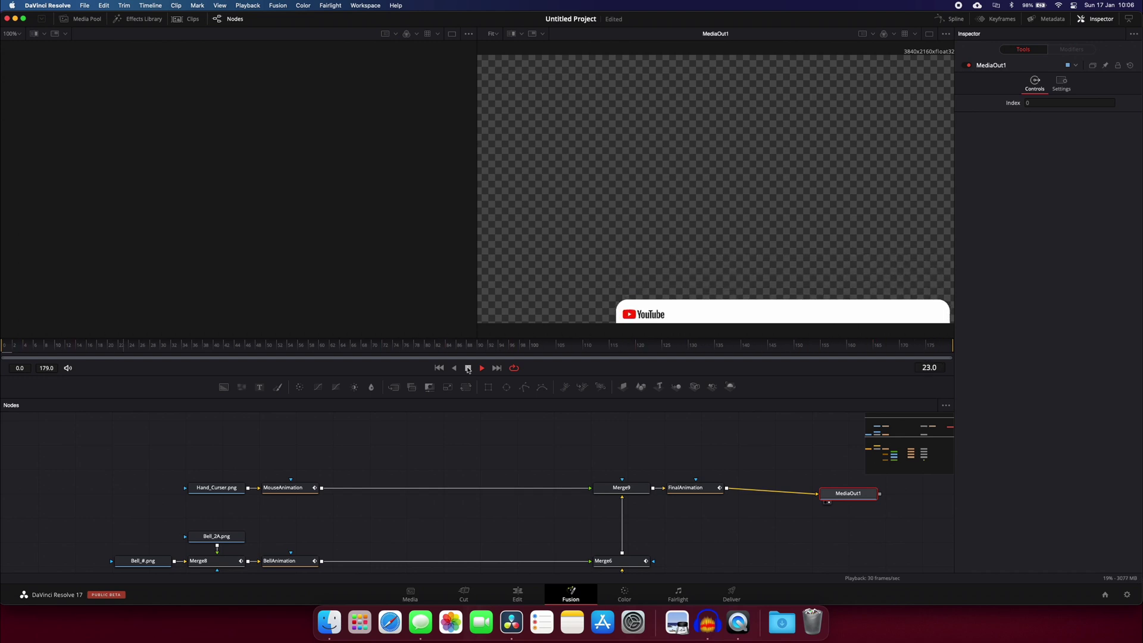
click(468, 368)
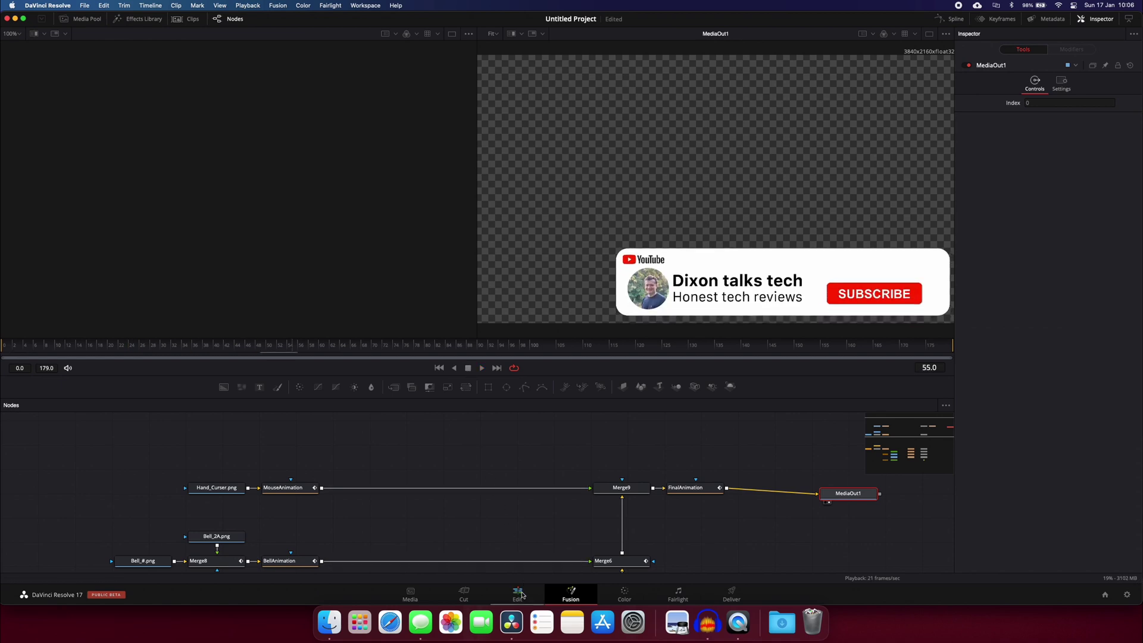
Back on the Edit page, scrub and play the timeline to review the subscribe overlay on IMG_5639
click(518, 594)
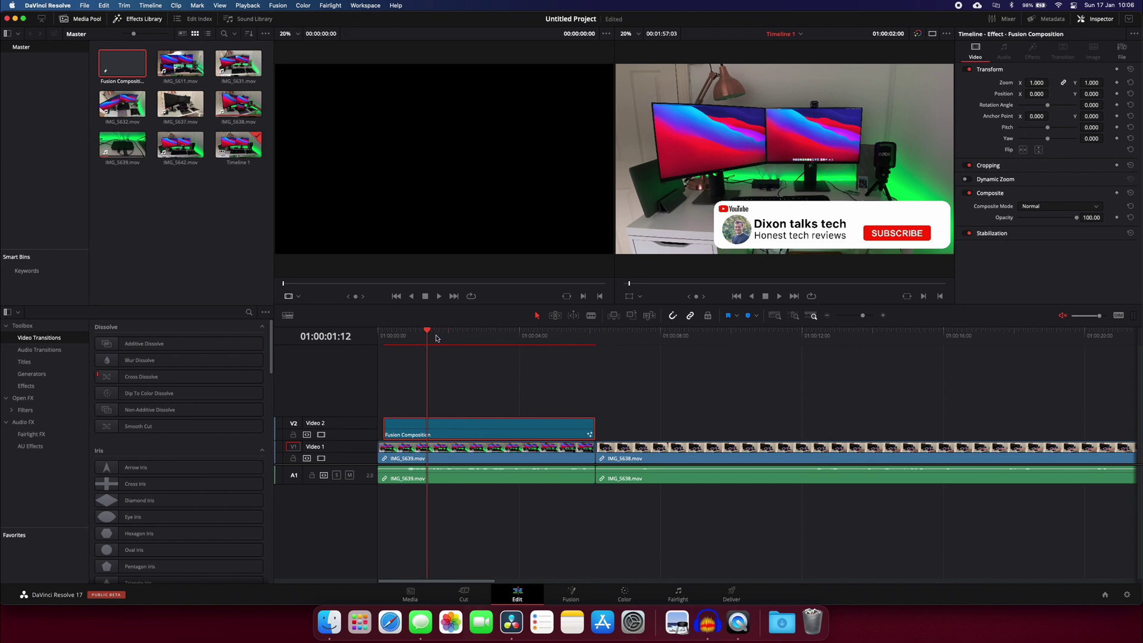
click(476, 336)
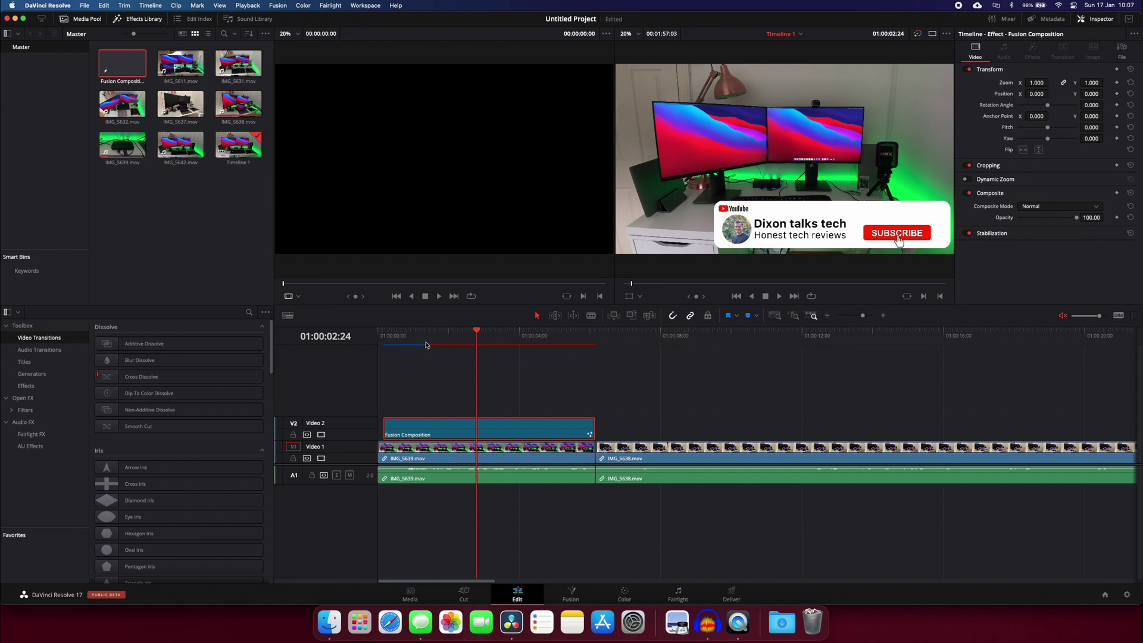
drag(564, 340, 458, 337)
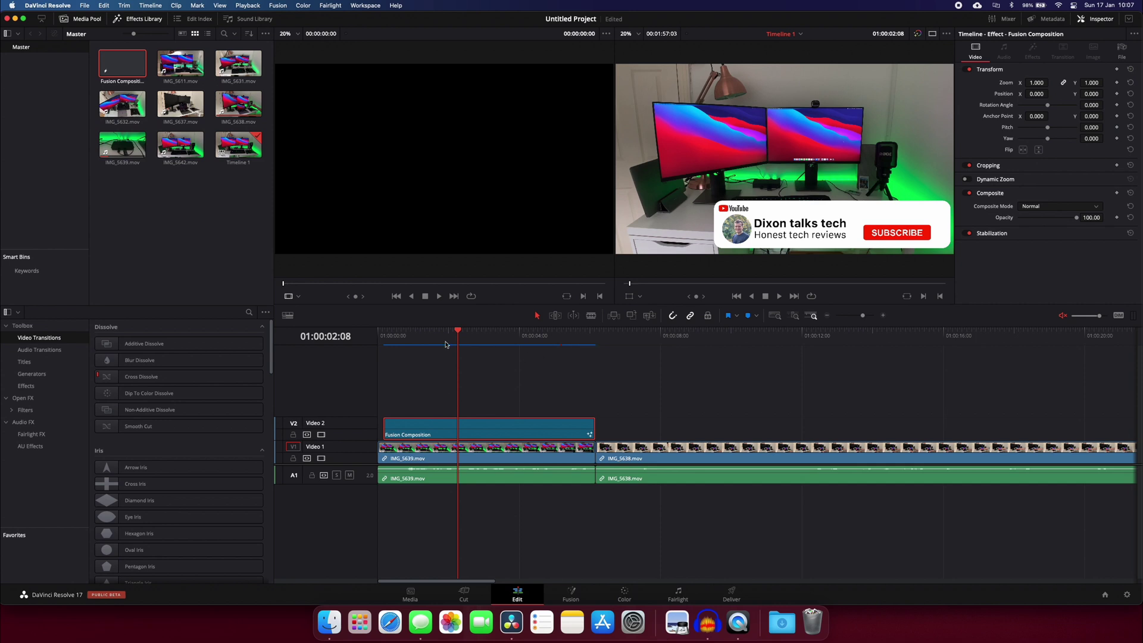
click(379, 334)
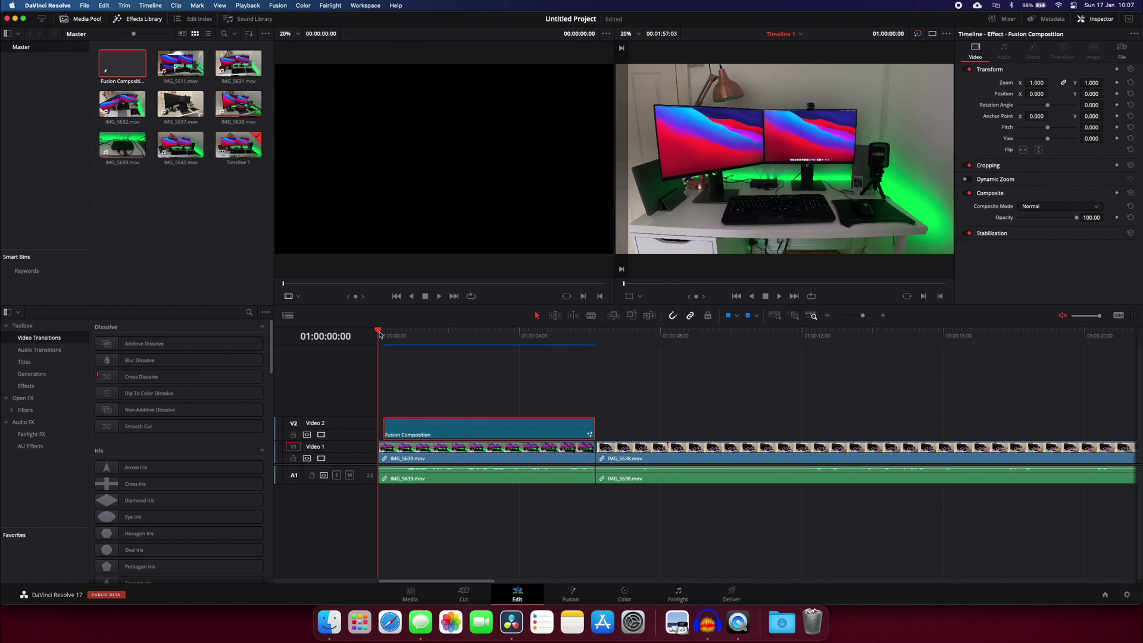
key(space)
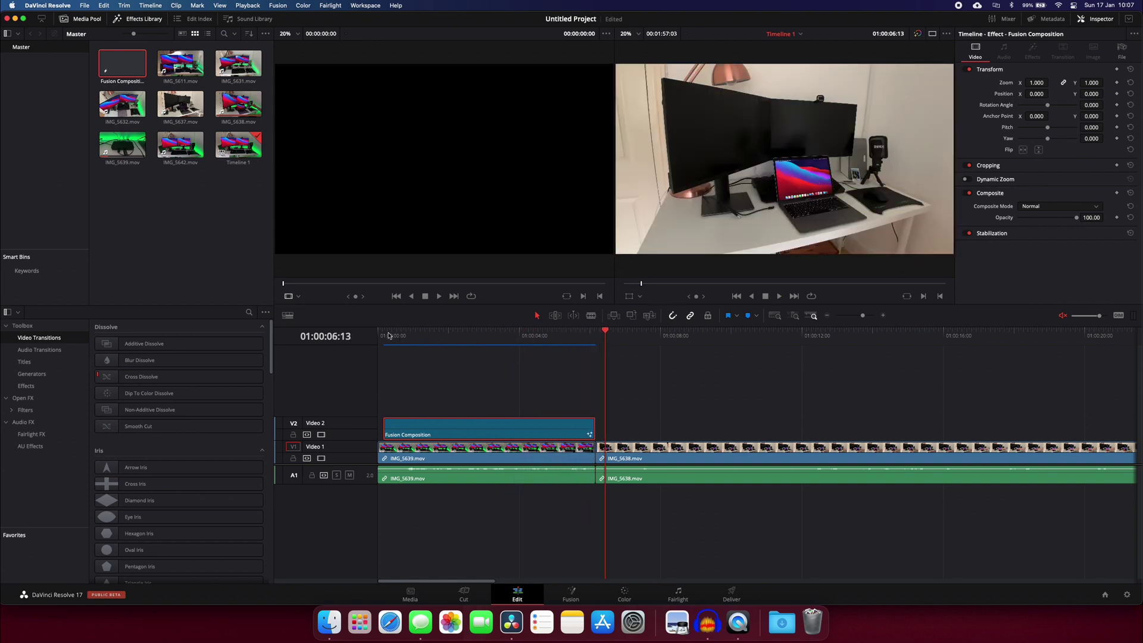
key(Home)
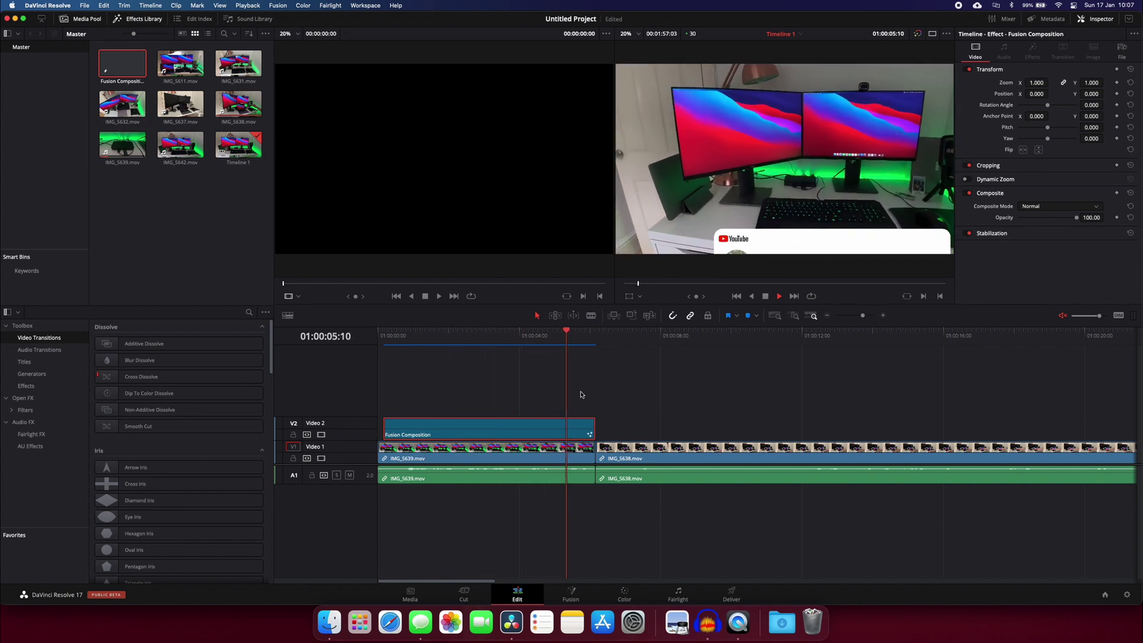
Apply the MrAT-GlassCleanDown transition to the cut between IMG_5639 and IMG_5638 on Video 1
click(647, 389)
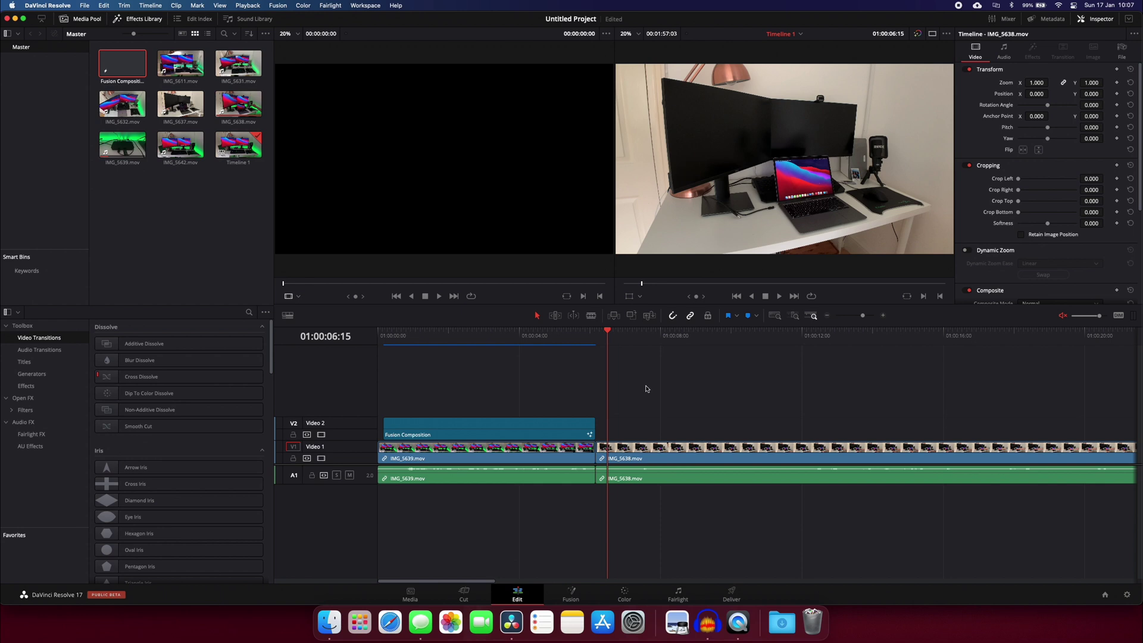
scroll(211, 441, down, 10)
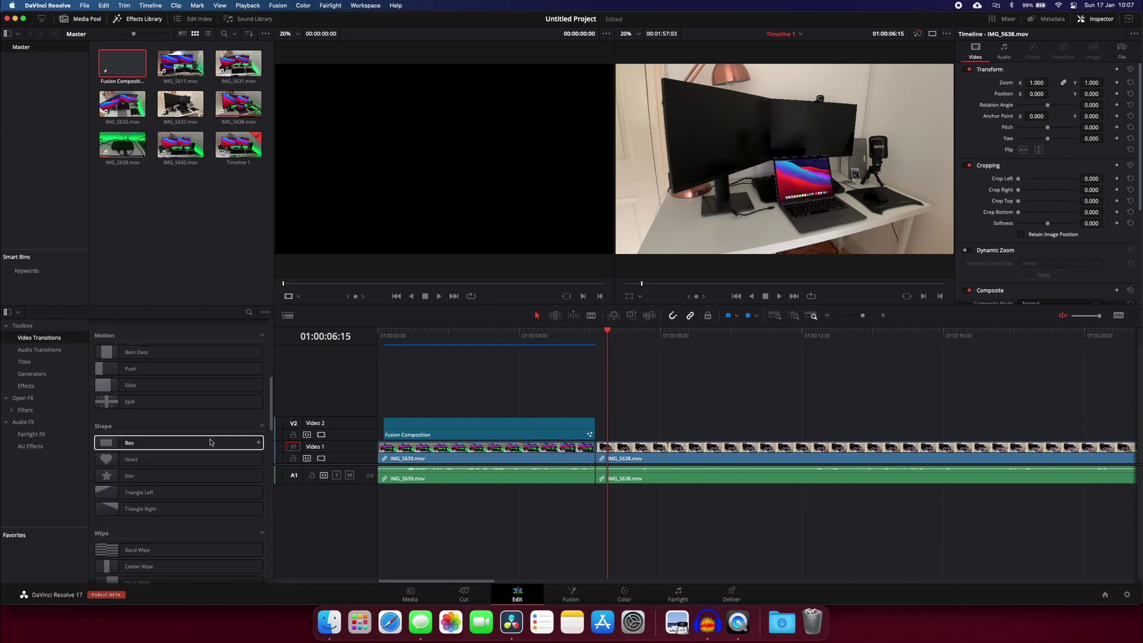
scroll(210, 441, down, 10)
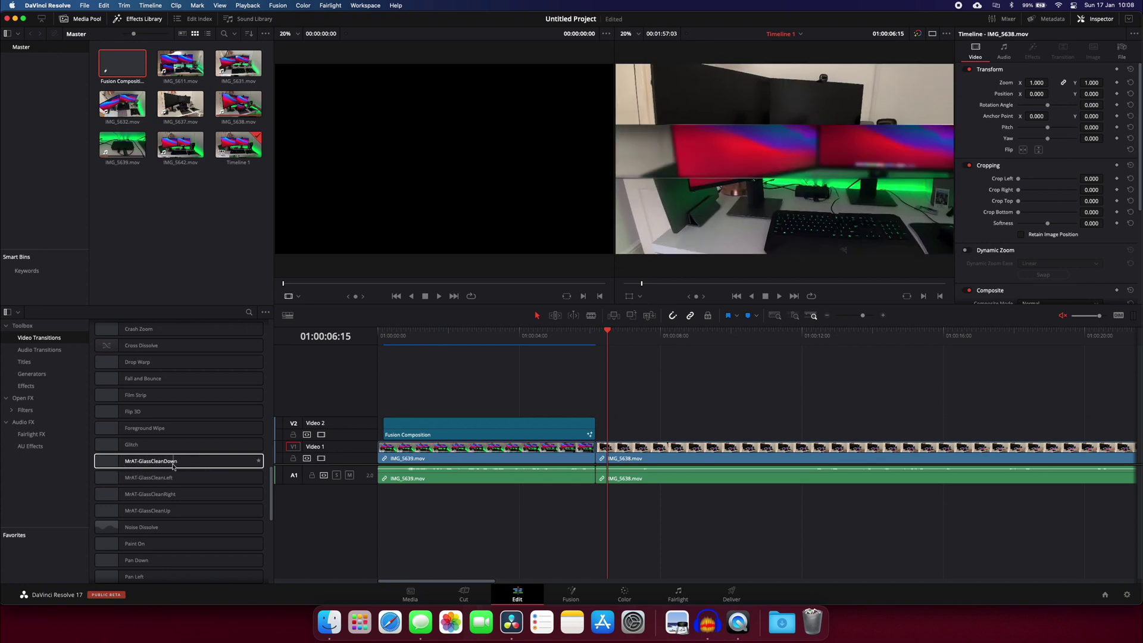
drag(174, 467, 606, 448)
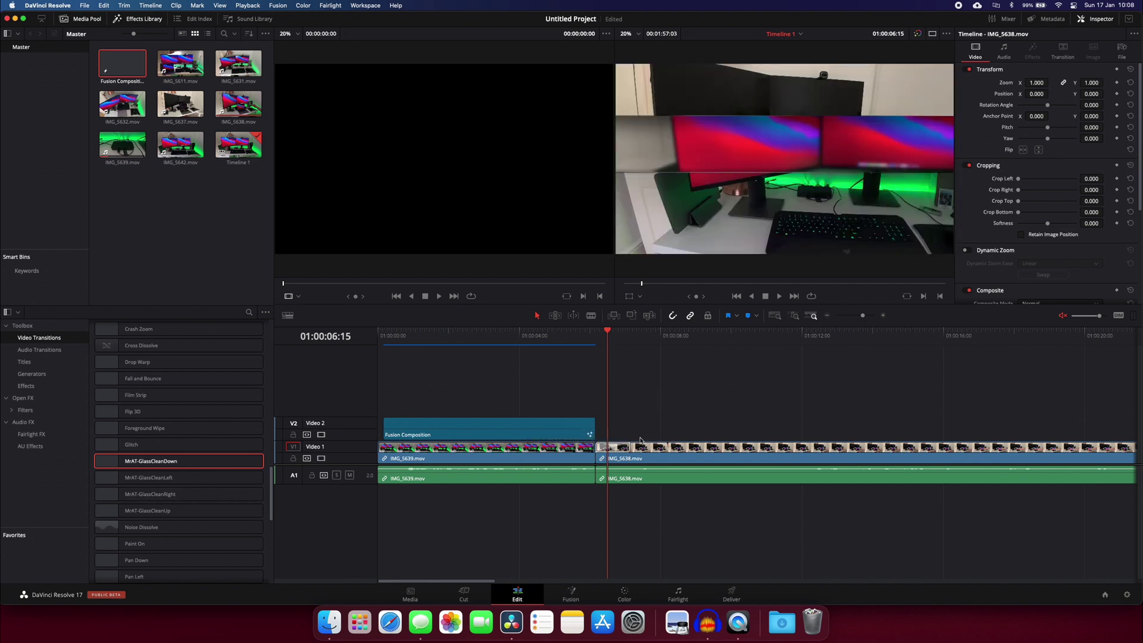
Save the project settings, snap the Fusion Composition clip to the timeline start, and scrub the glass wipe
click(1127, 596)
scroll(655, 334, down, 2)
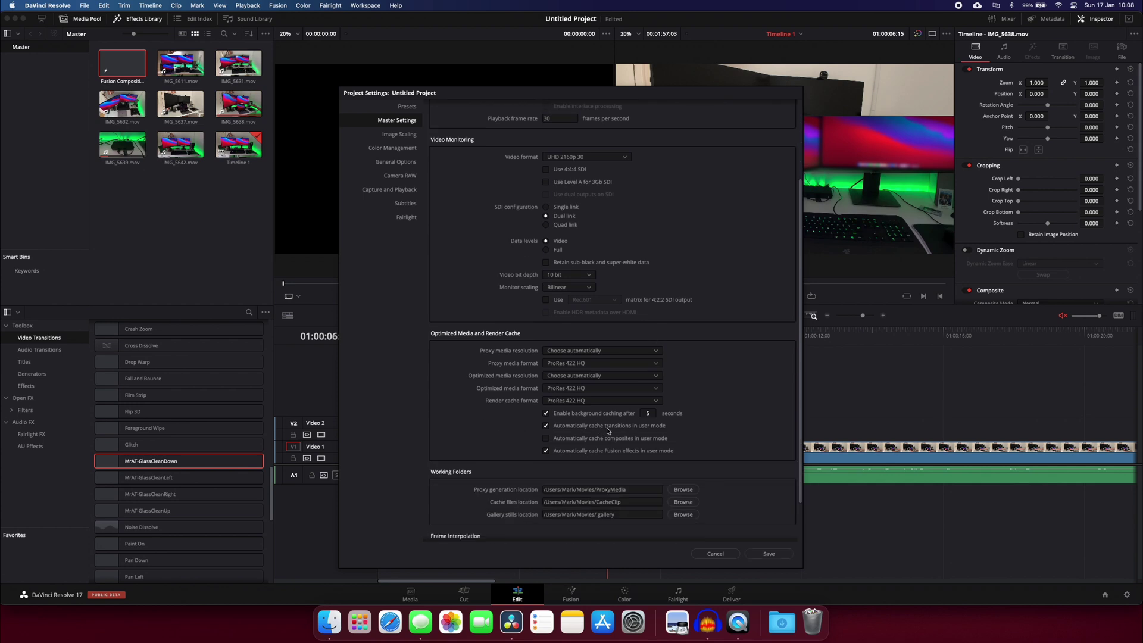
click(769, 553)
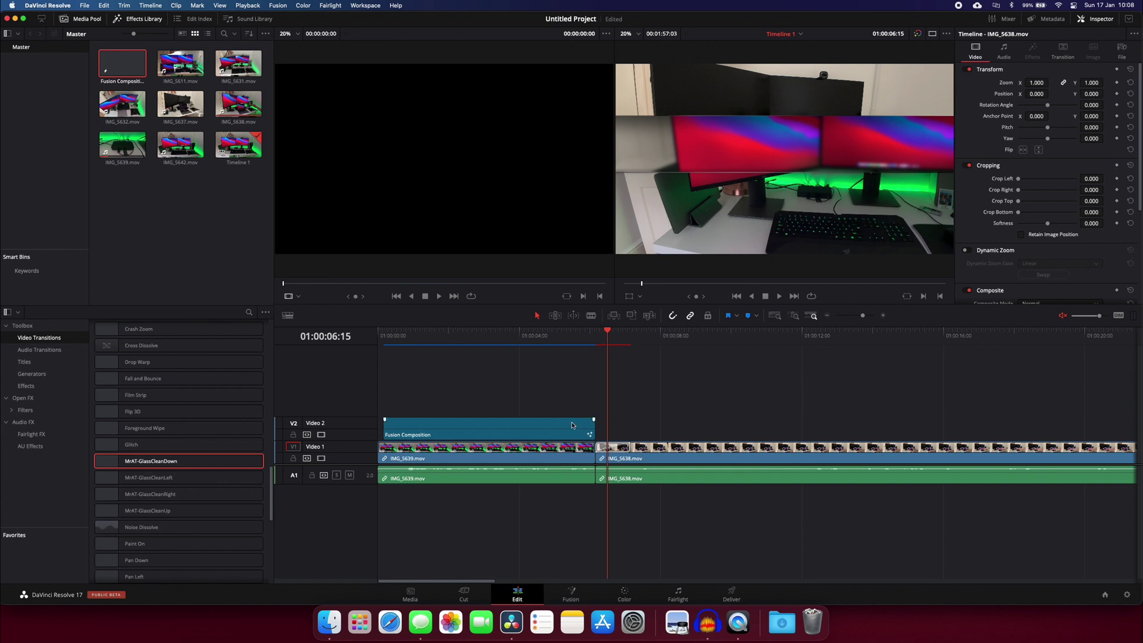
drag(571, 426, 564, 427)
drag(616, 337, 621, 335)
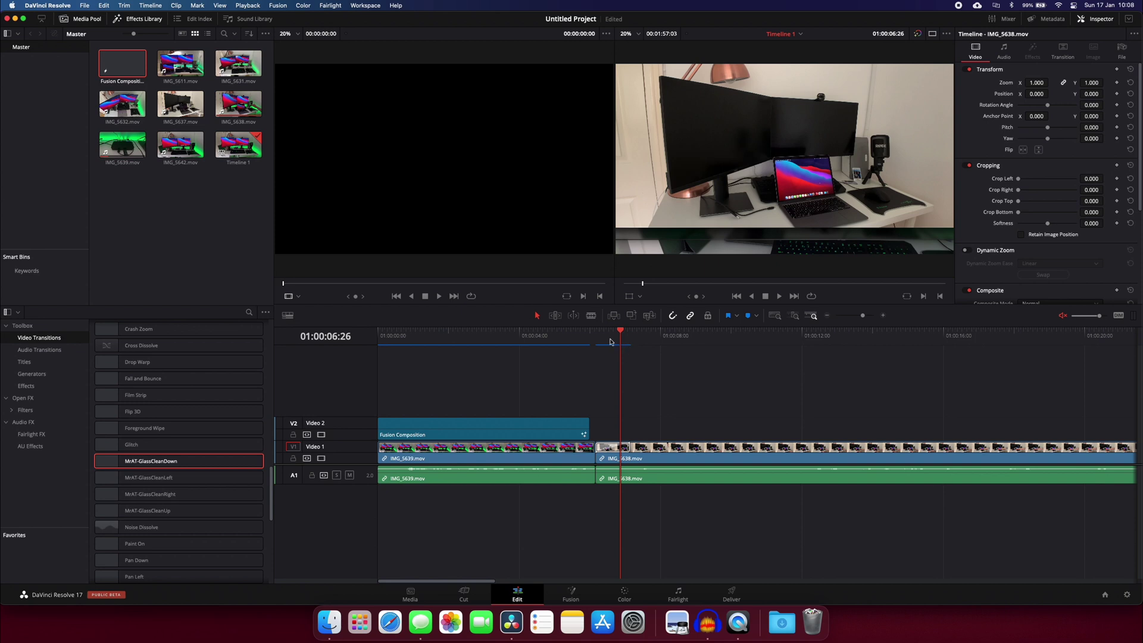
click(582, 334)
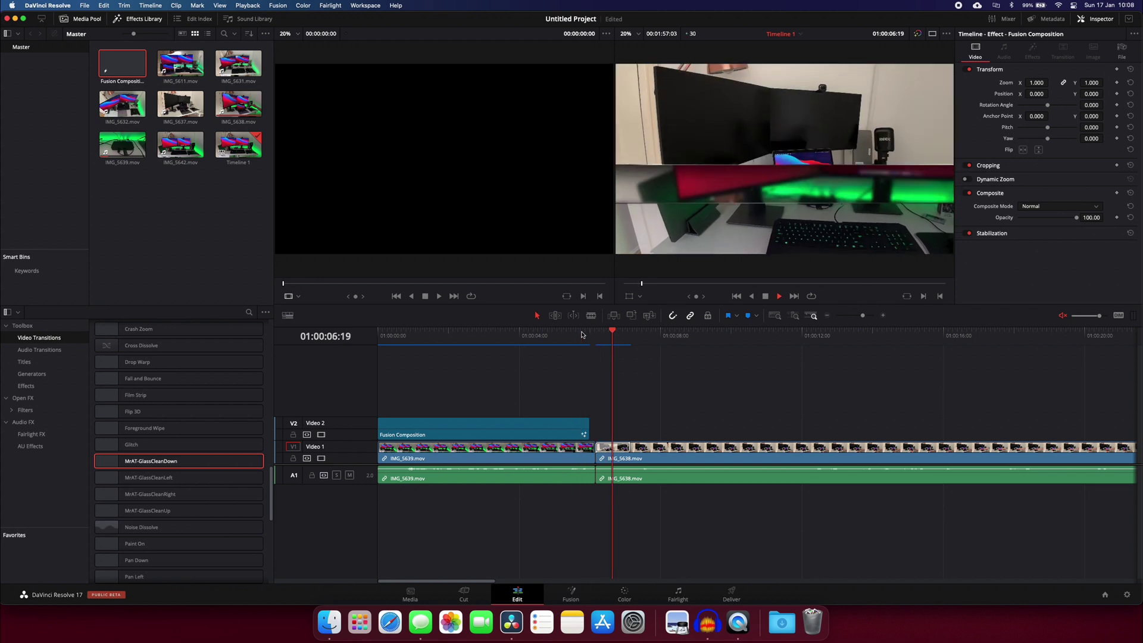
click(583, 334)
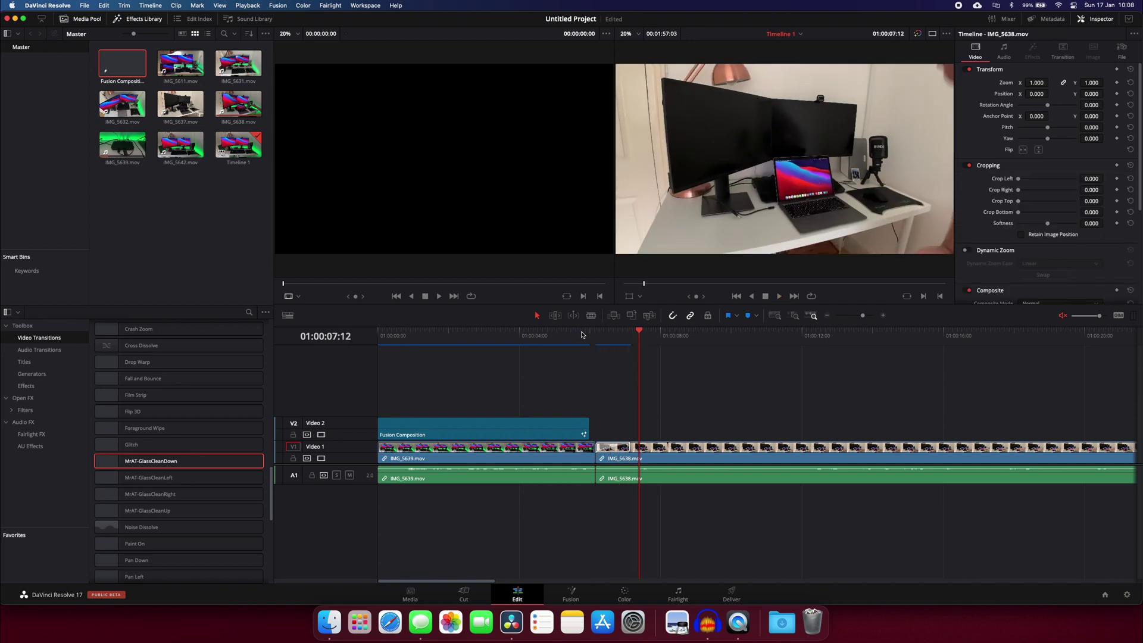
click(582, 335)
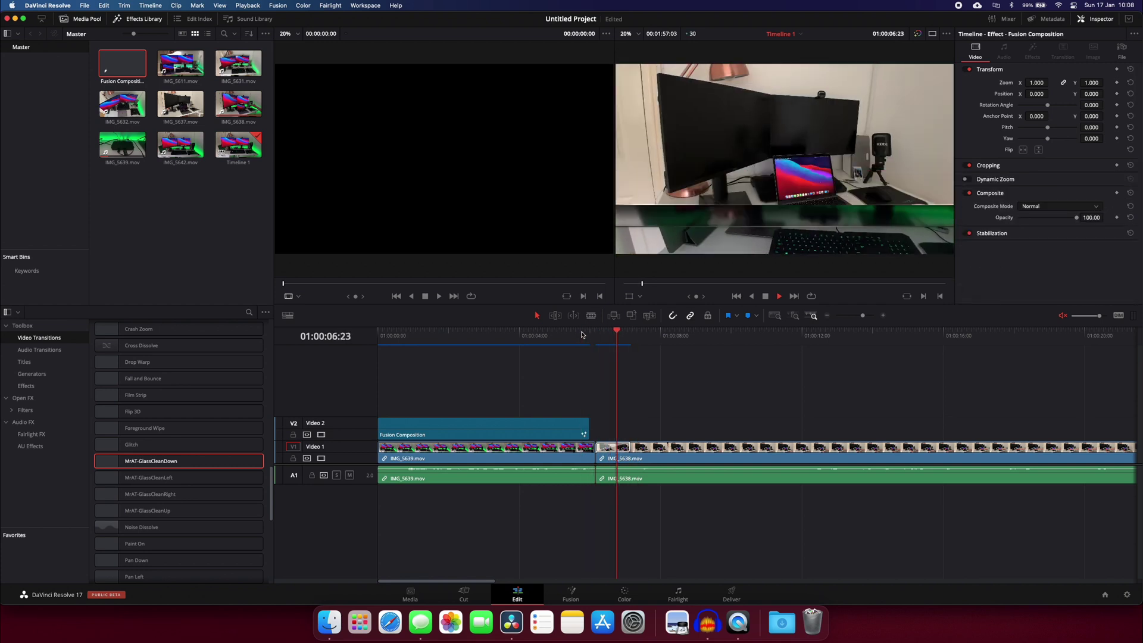
click(582, 335)
click(582, 335)
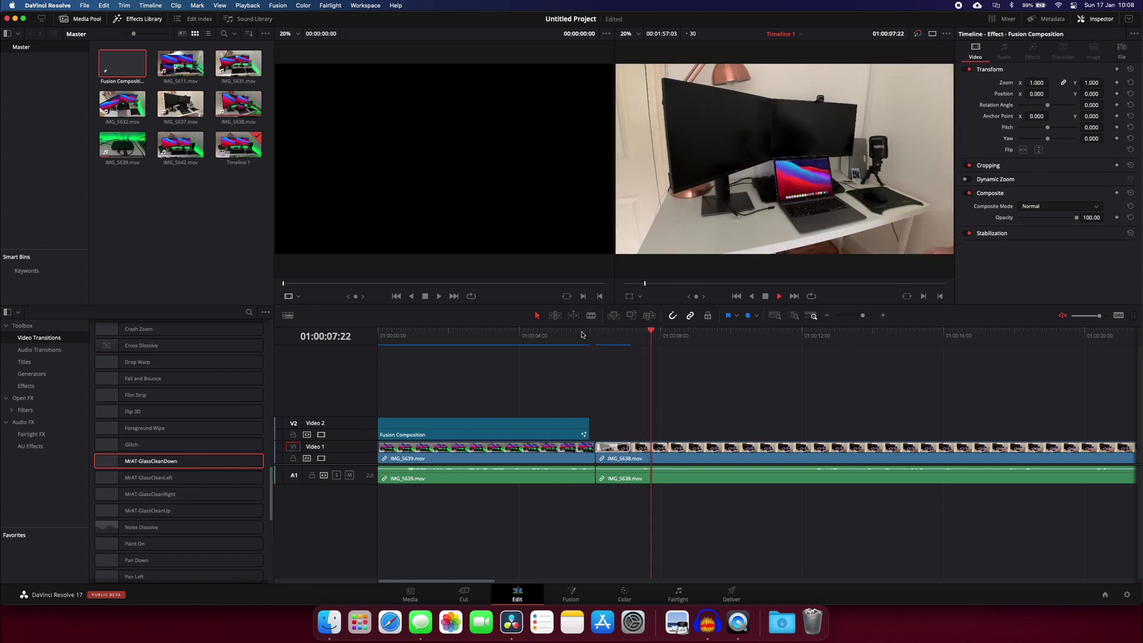
click(582, 335)
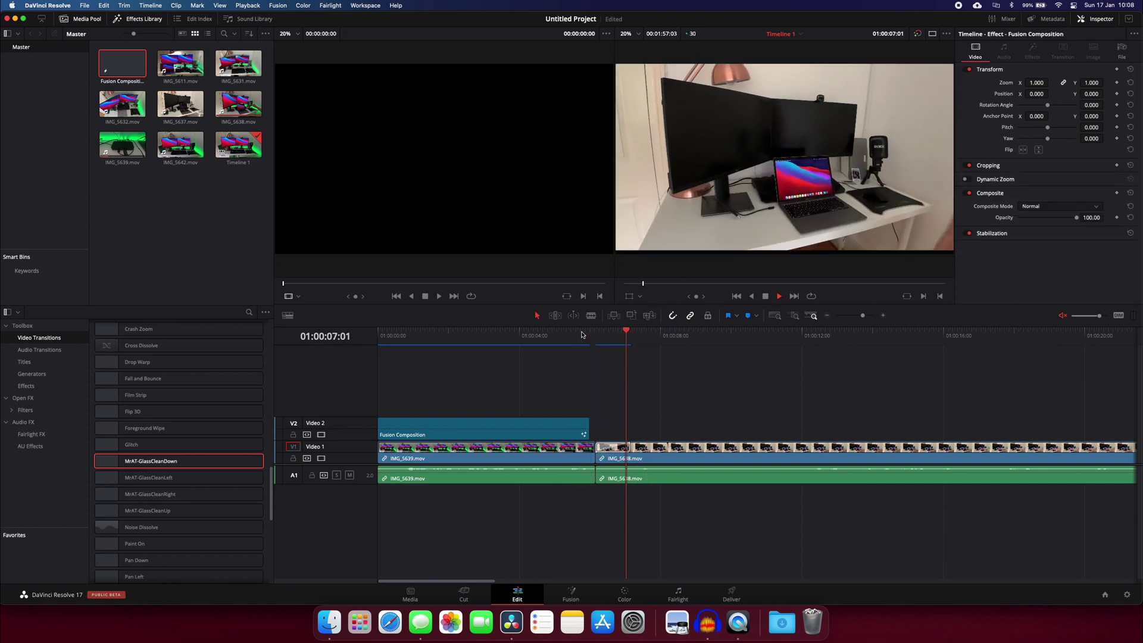
click(582, 334)
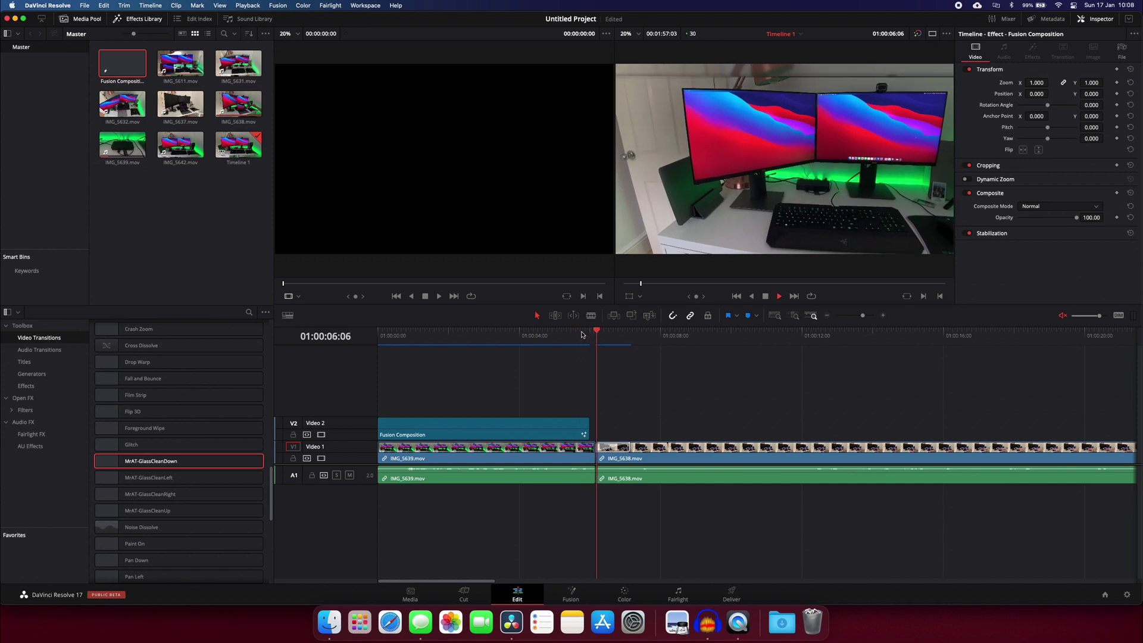
key(space)
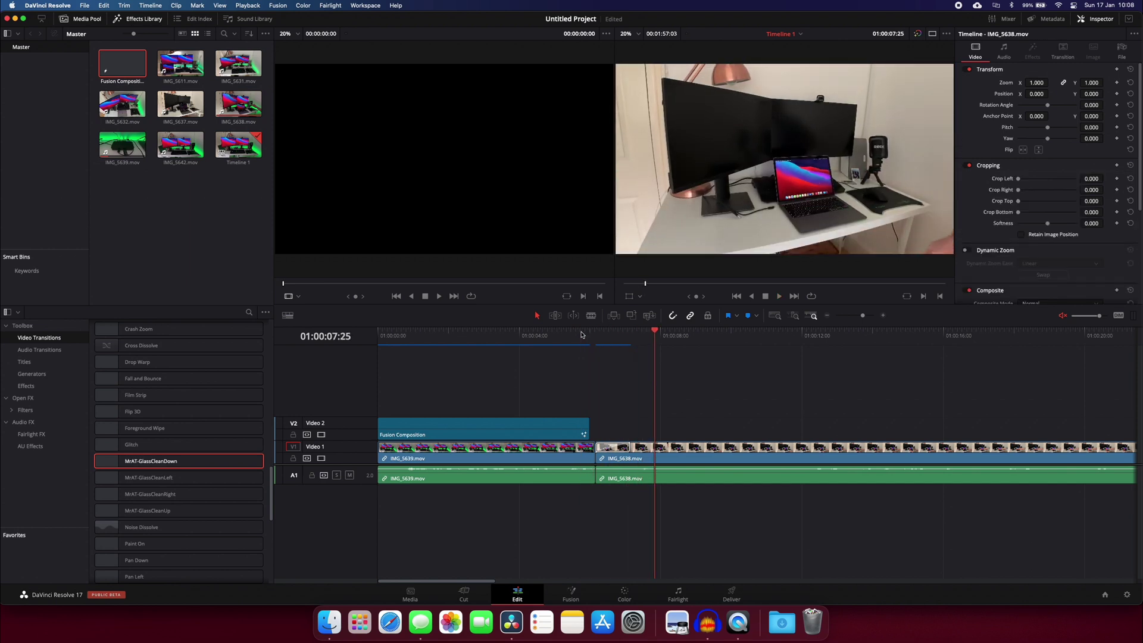
click(610, 335)
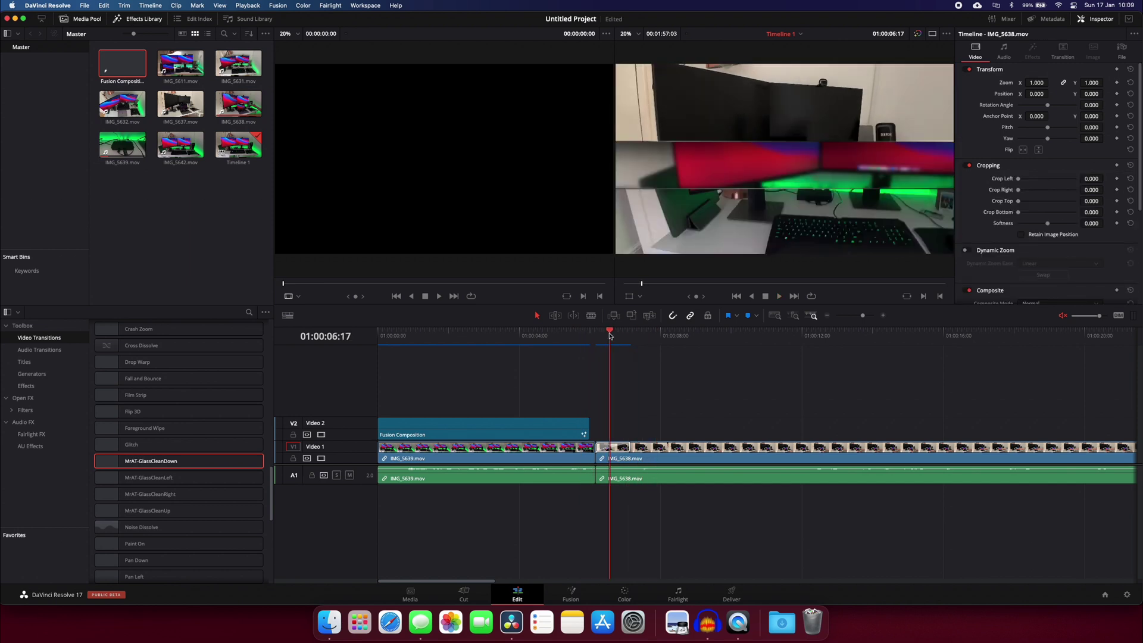
click(629, 337)
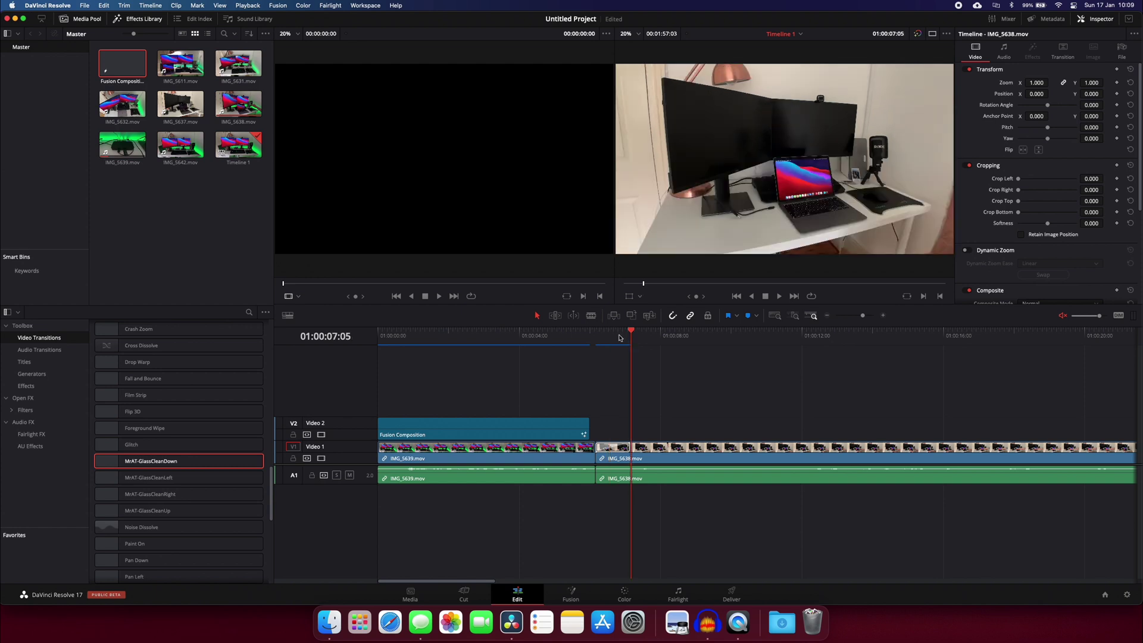
mouse_move(619, 337)
mouse_down()
mouse_move(609, 337)
mouse_move(622, 337)
mouse_up()
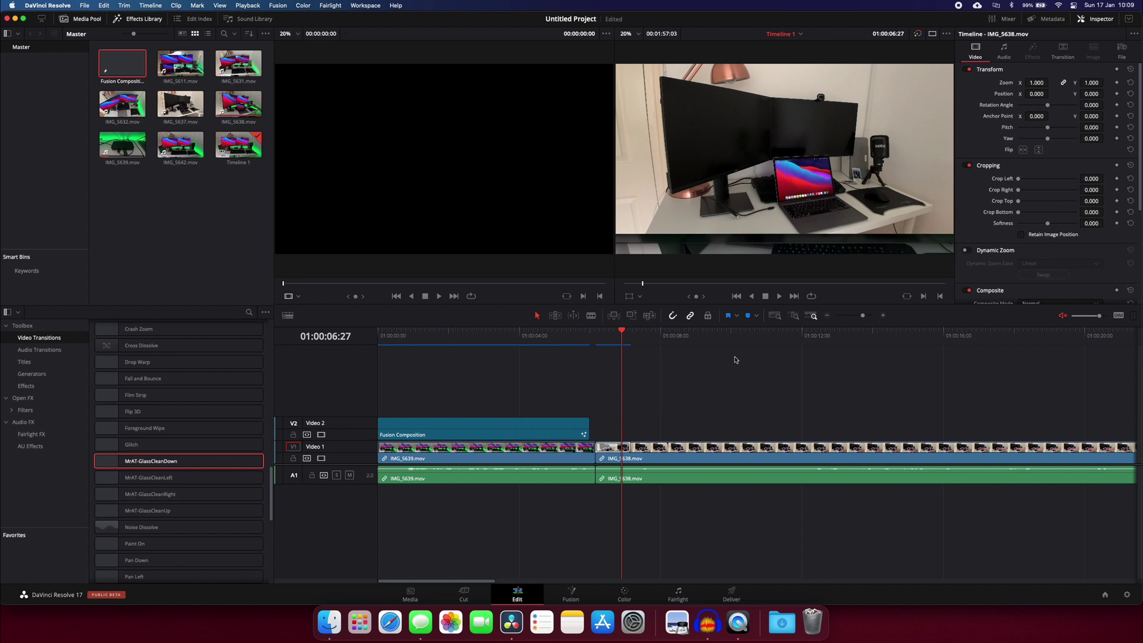
mouse_move(665, 337)
mouse_down()
mouse_move(577, 337)
mouse_move(712, 337)
mouse_move(681, 337)
mouse_up()
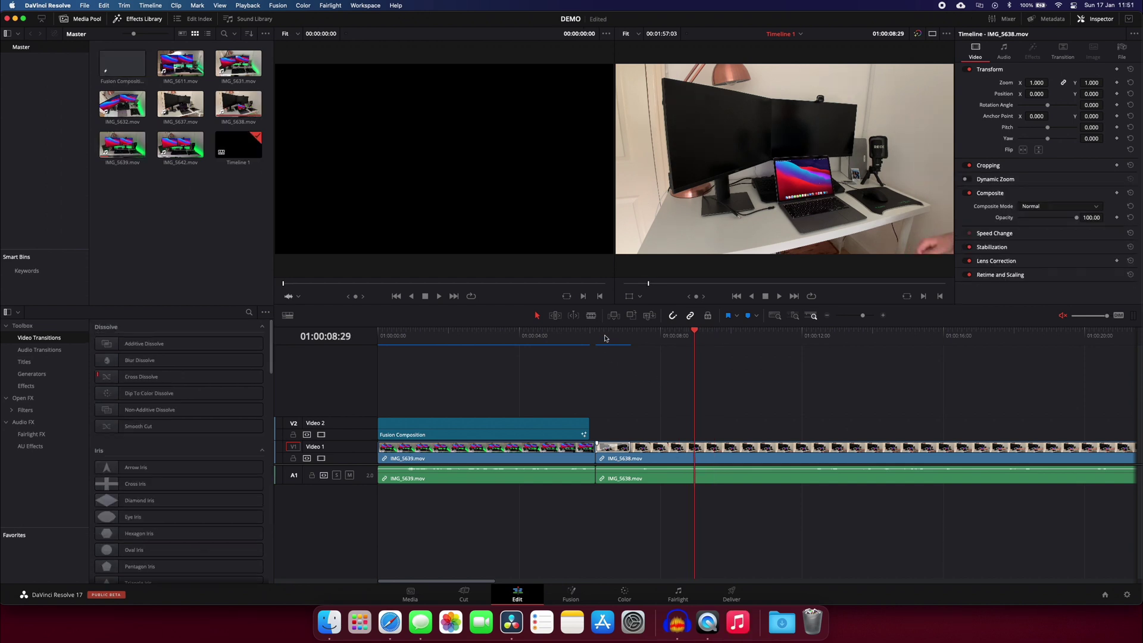
Delete the glass transition from the V1 cut between IMG_5639.mov and IMG_5638.mov
drag(606, 338, 652, 338)
click(610, 448)
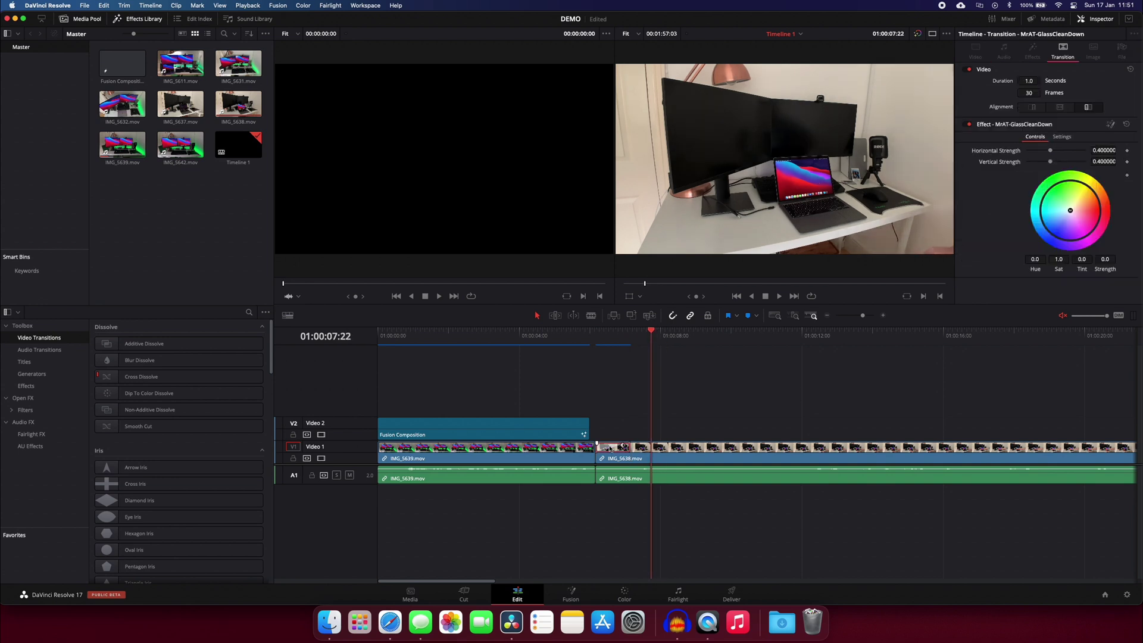
key(Delete)
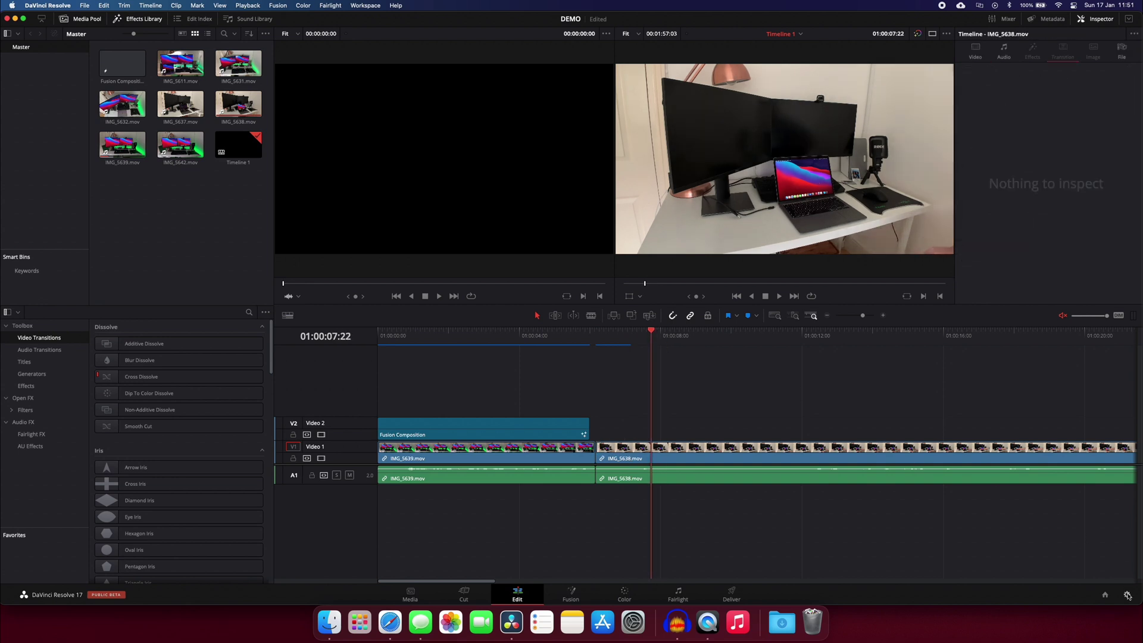
Re-save the project settings, keeping UHD 2160p at 30 fps
click(1127, 594)
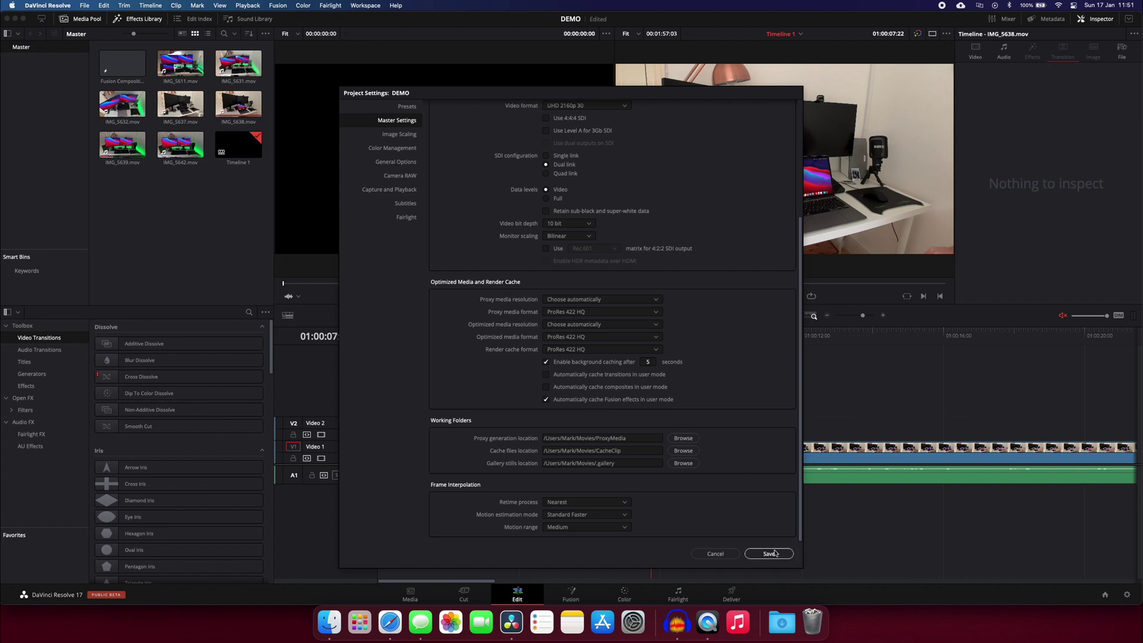
click(772, 550)
scroll(214, 441, down, 15)
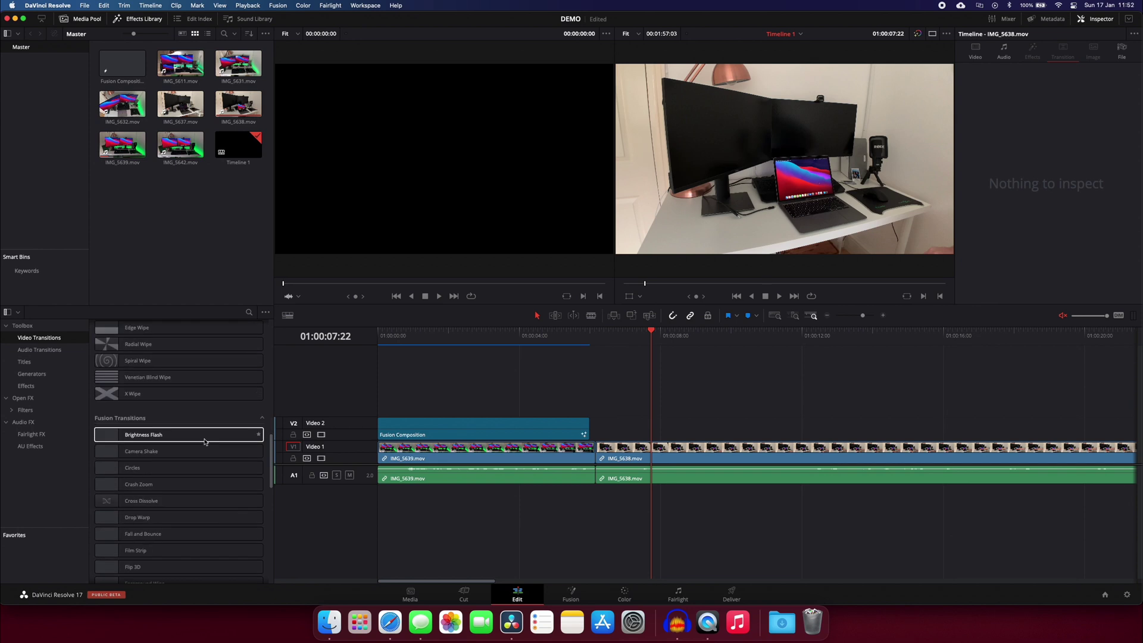
Drop the one-second MrAT-GlassCleanDown transition onto the V1 cut and play it back
scroll(204, 442, down, 6)
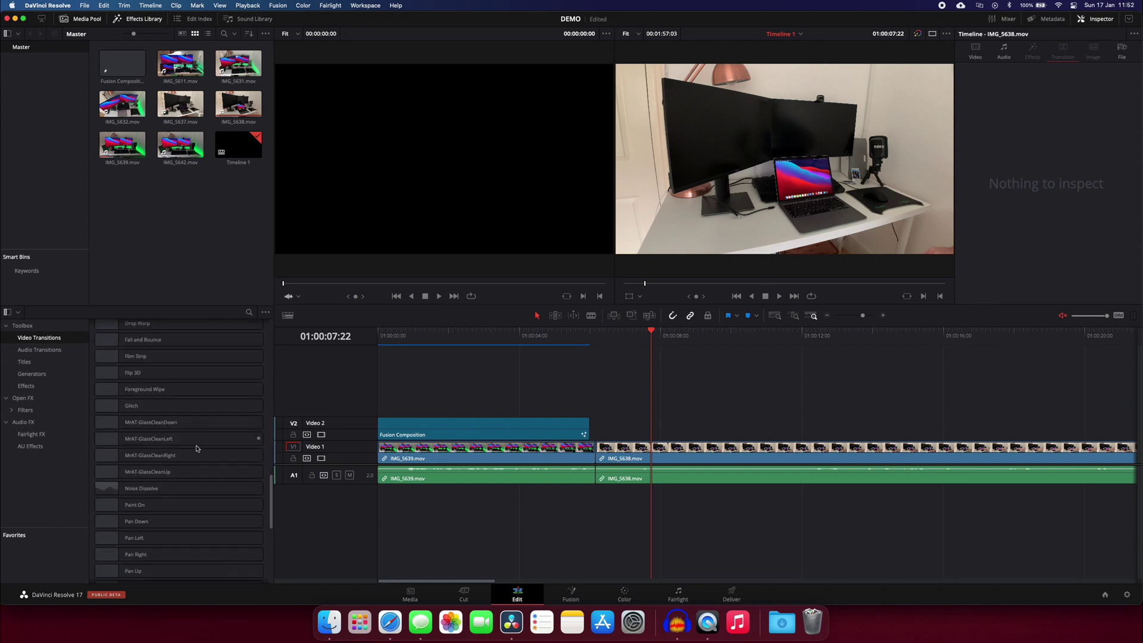
drag(191, 427, 615, 440)
click(577, 339)
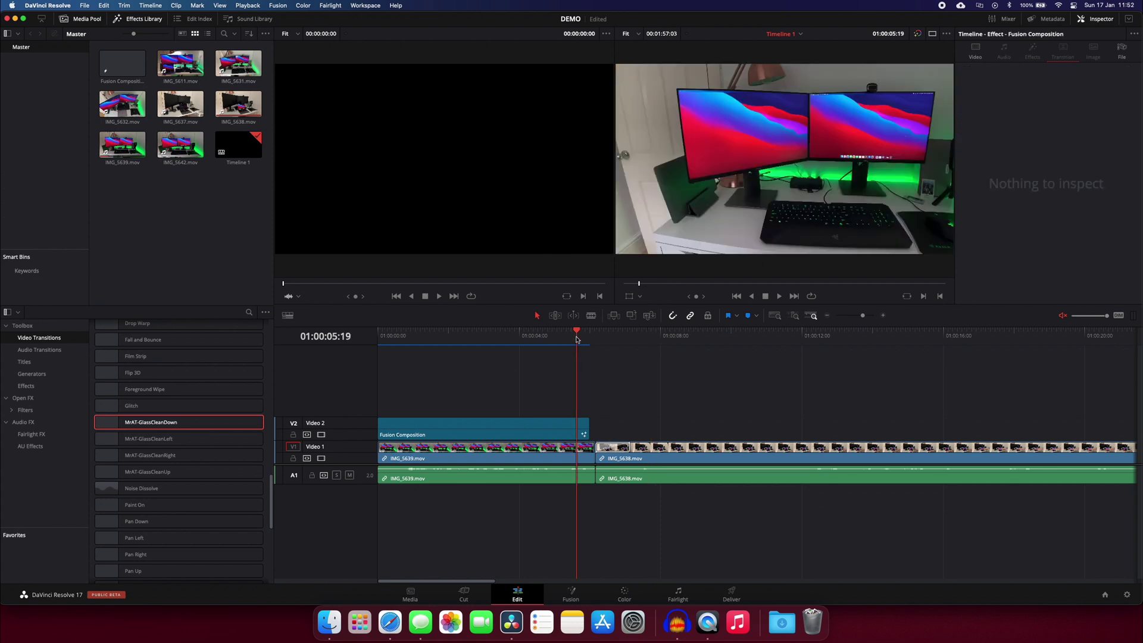
key(space)
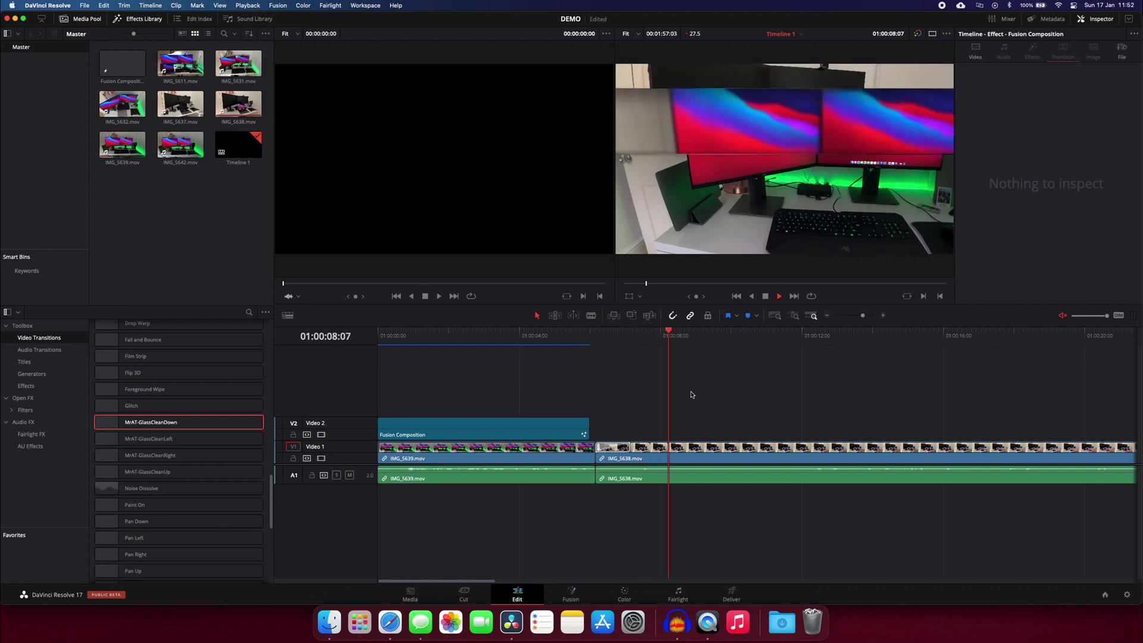
key(space)
Replay the MrAT-GlassCleanDown transition several times from just before the cut
click(591, 337)
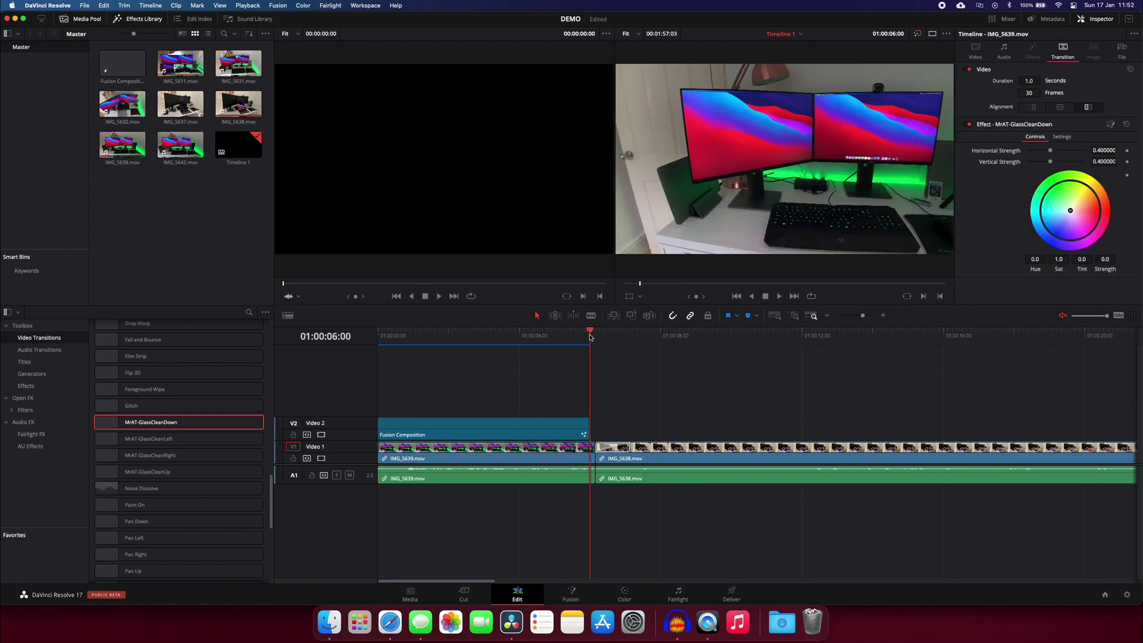
key(space)
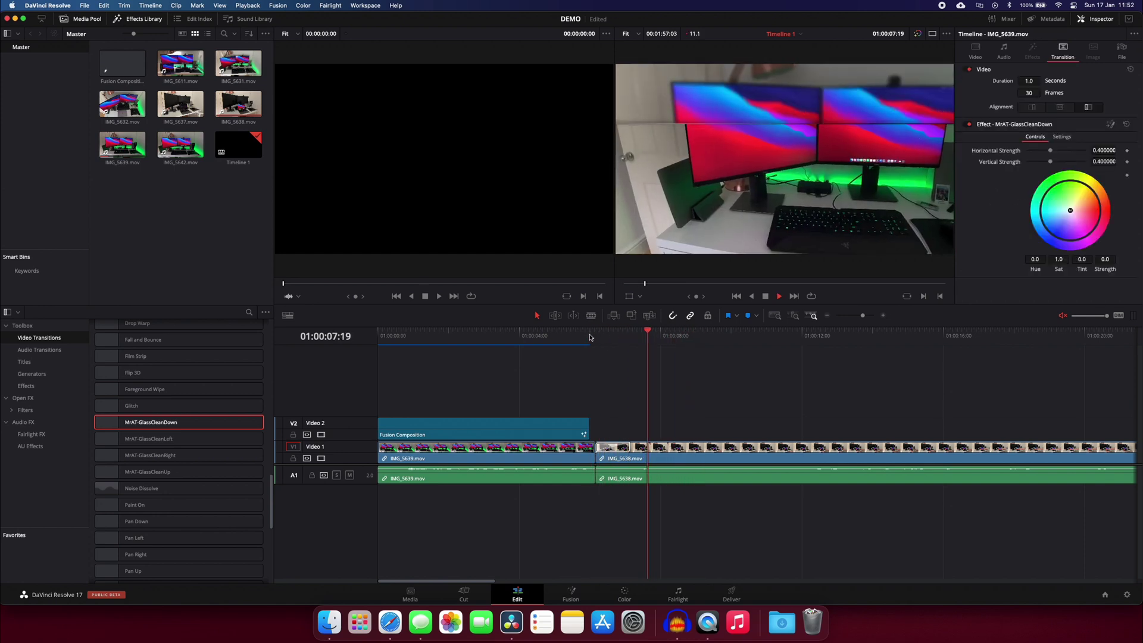
click(590, 337)
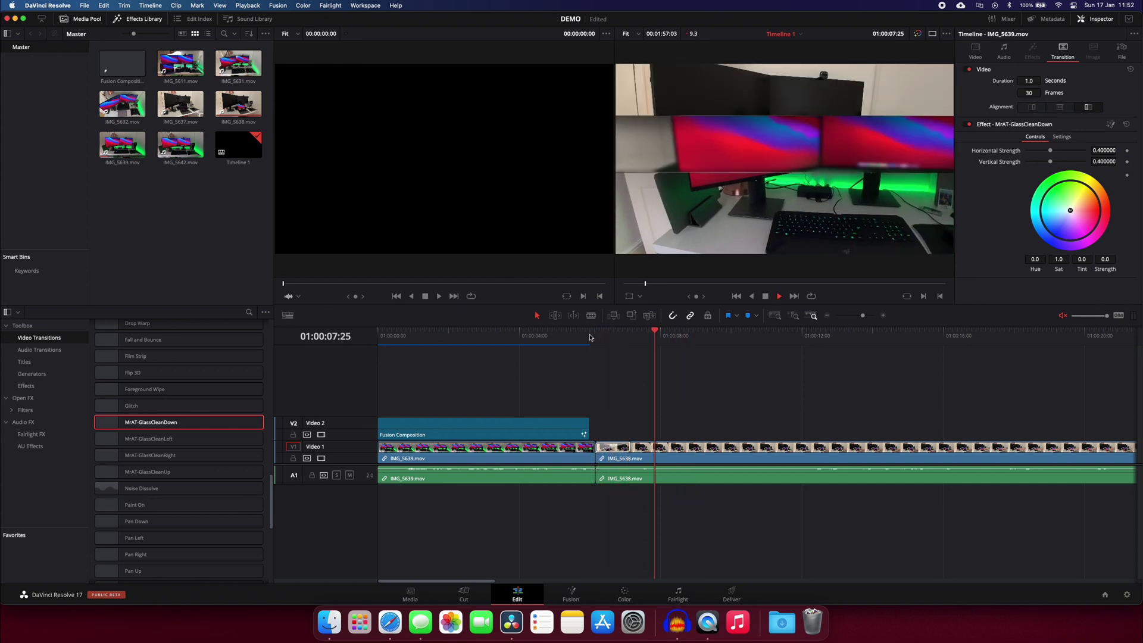
key(space)
click(590, 337)
key(space)
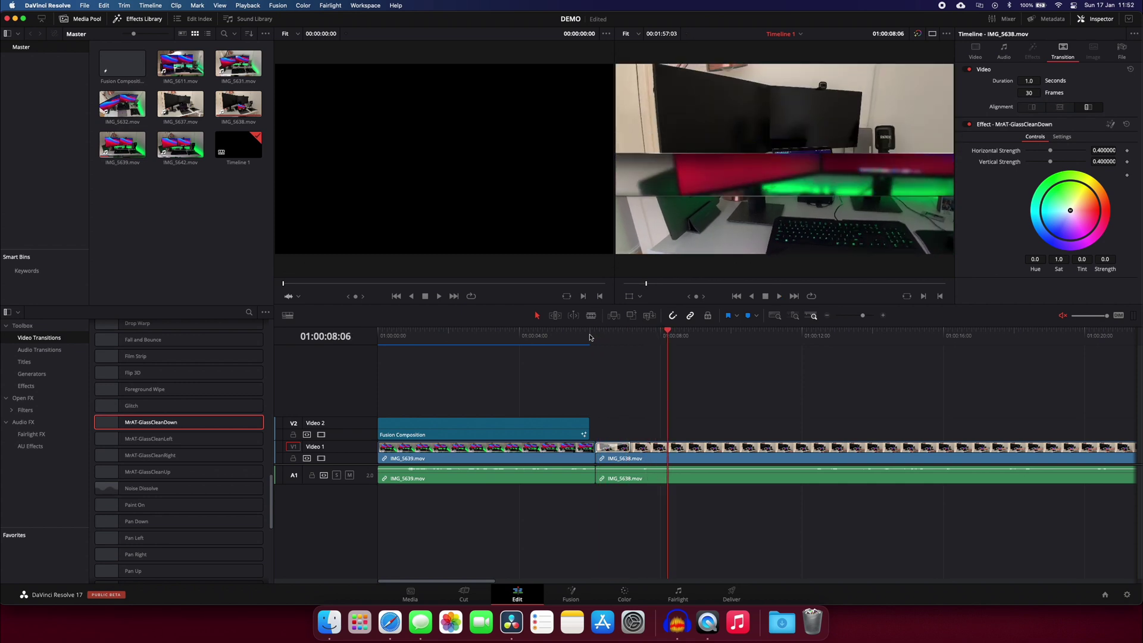
click(589, 338)
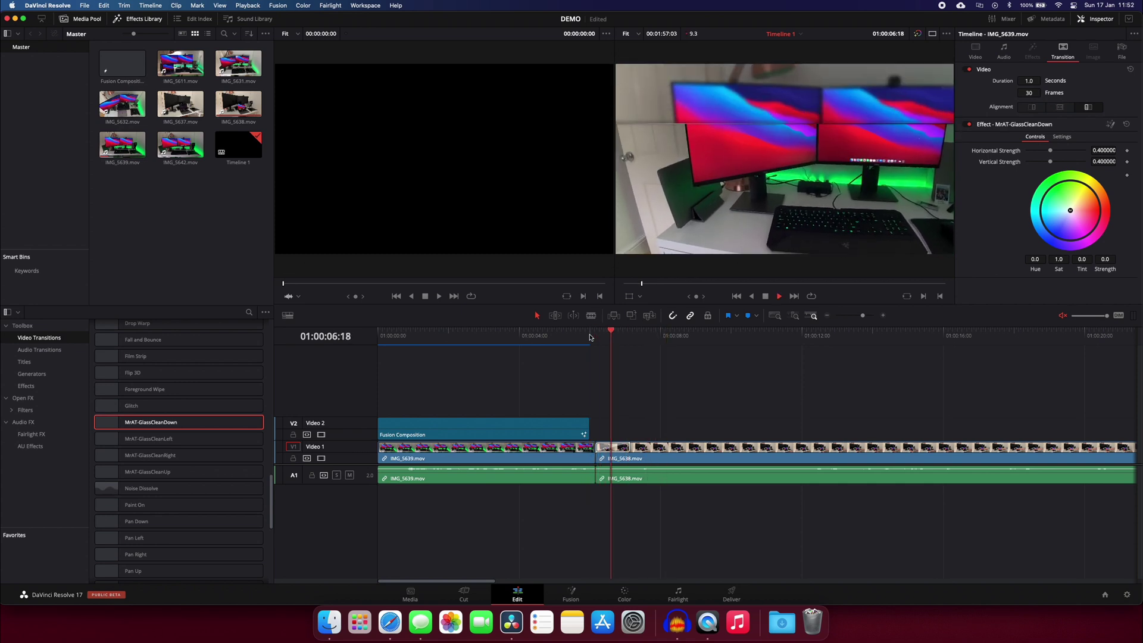
click(590, 337)
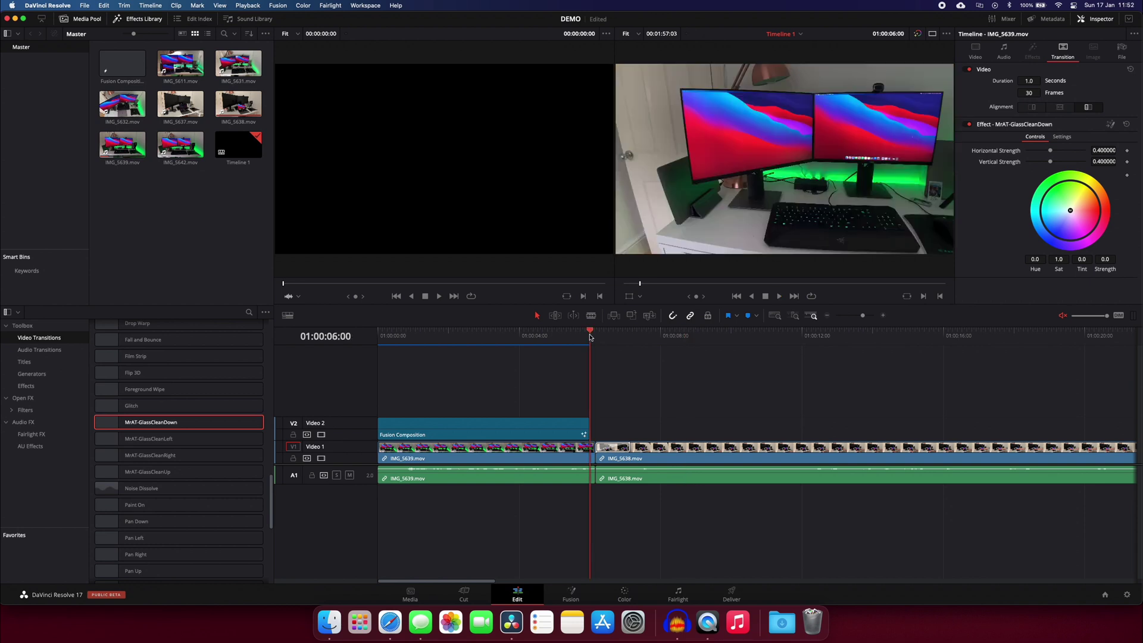
key(space)
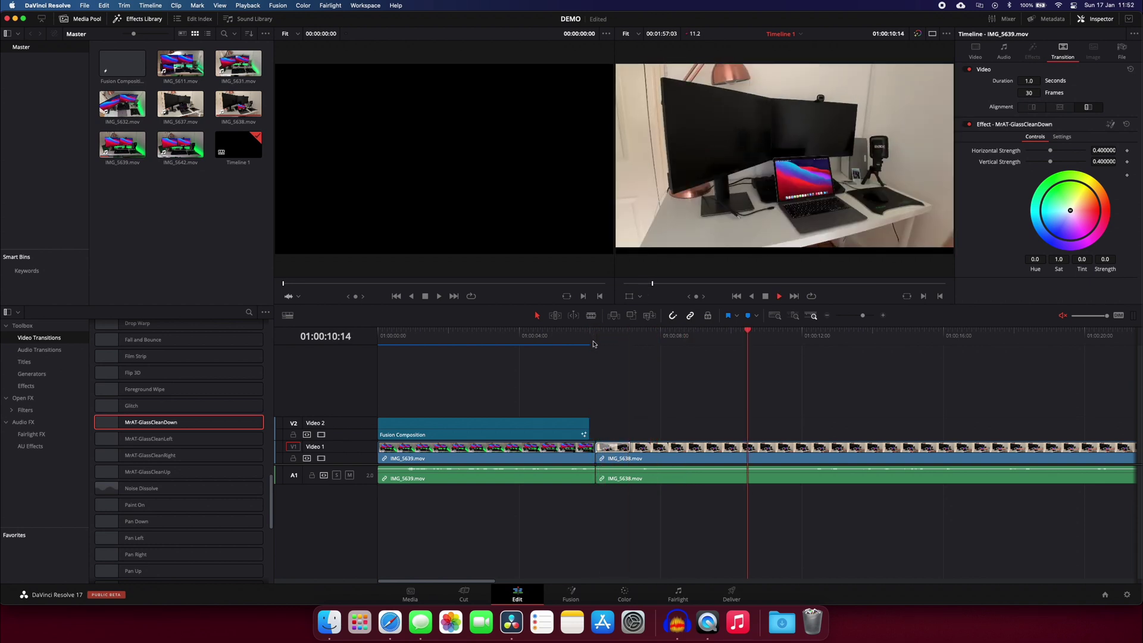
key(space)
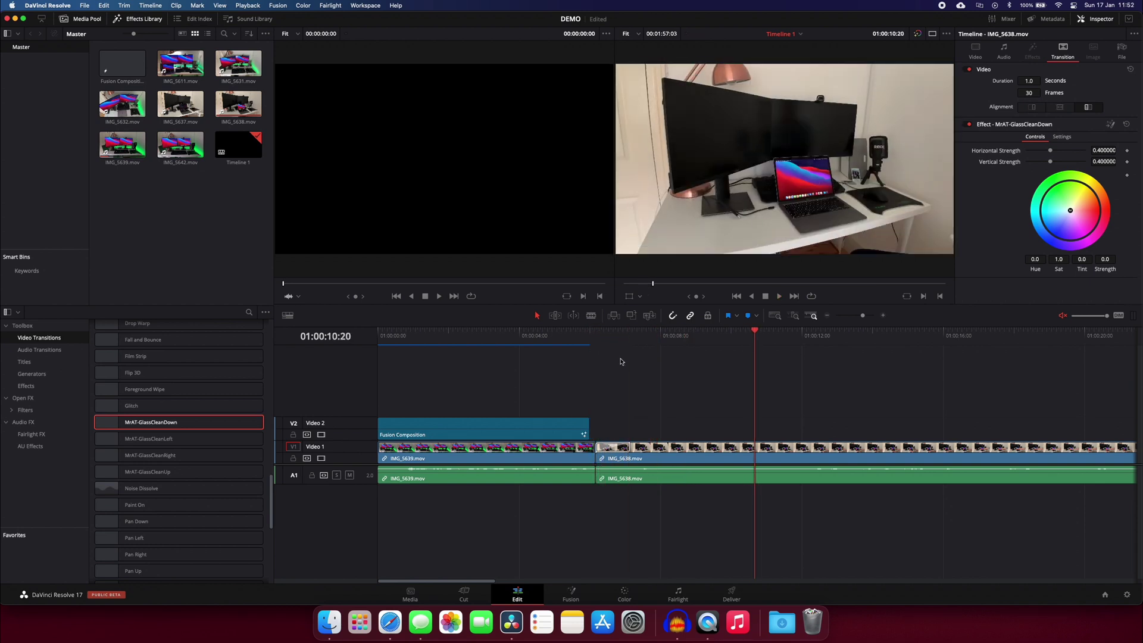
click(55, 5)
click(61, 53)
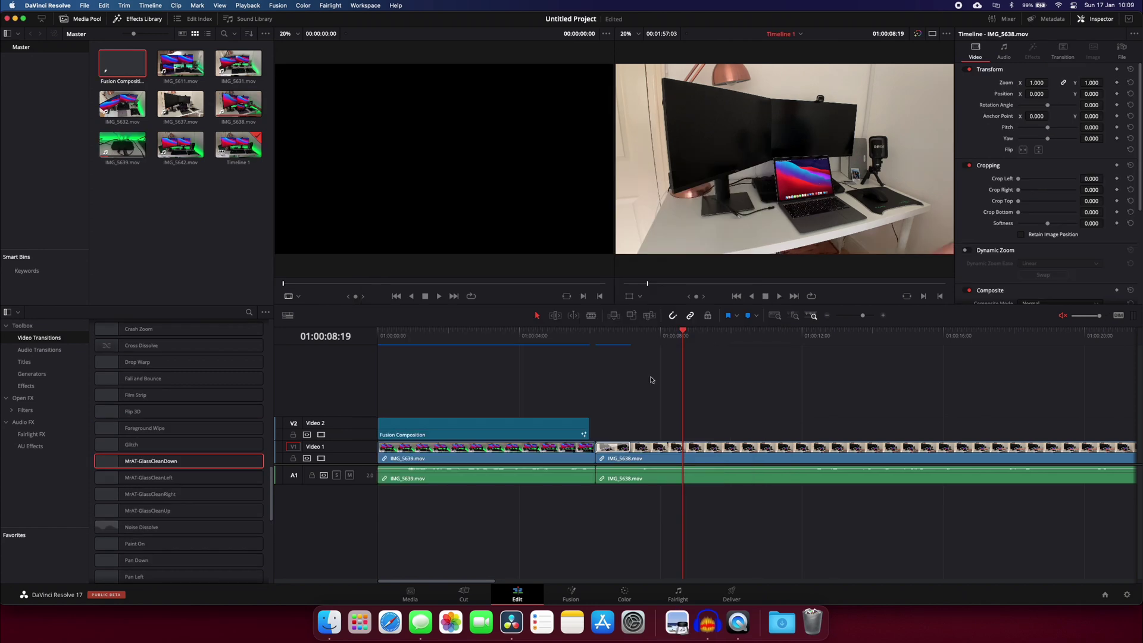
Queue a 3840x2160, 30 fps QuickTime H.264 render named 4K Video Test as Job 1
click(733, 594)
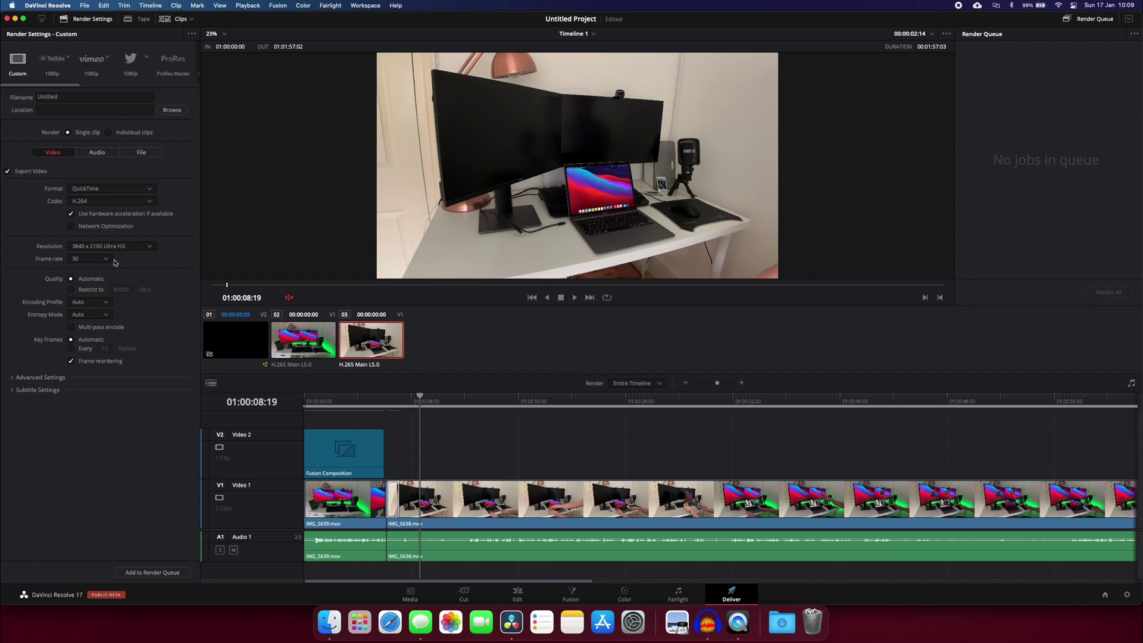
click(167, 573)
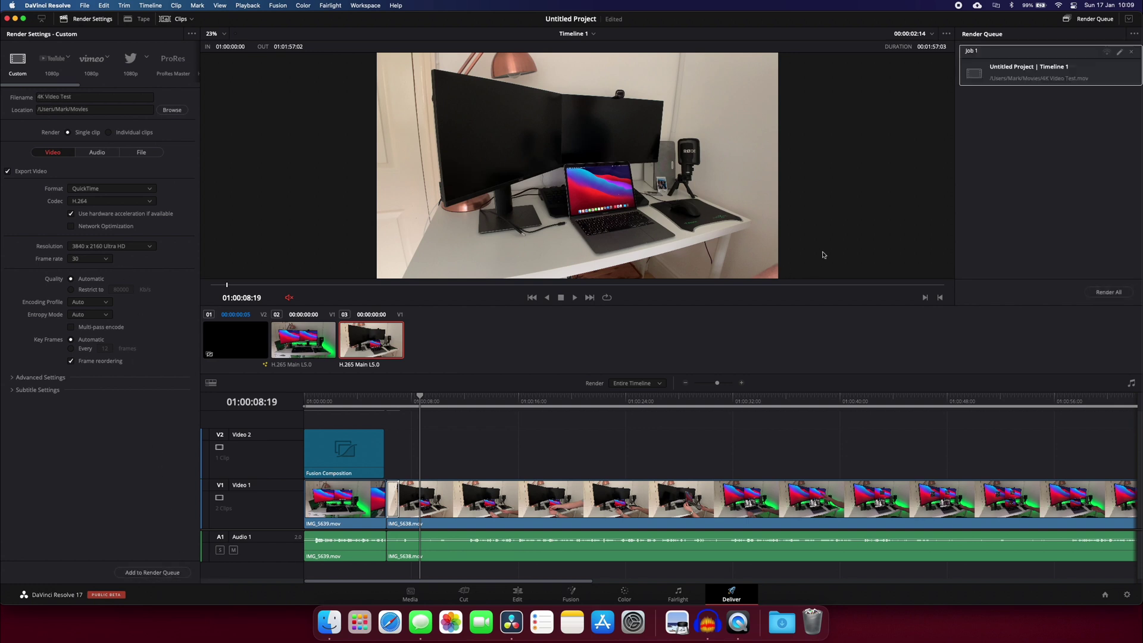
Render Job 1 to produce 4K Video Test.mov in the Movies folder
click(1104, 292)
drag(571, 586, 915, 578)
drag(810, 398, 882, 406)
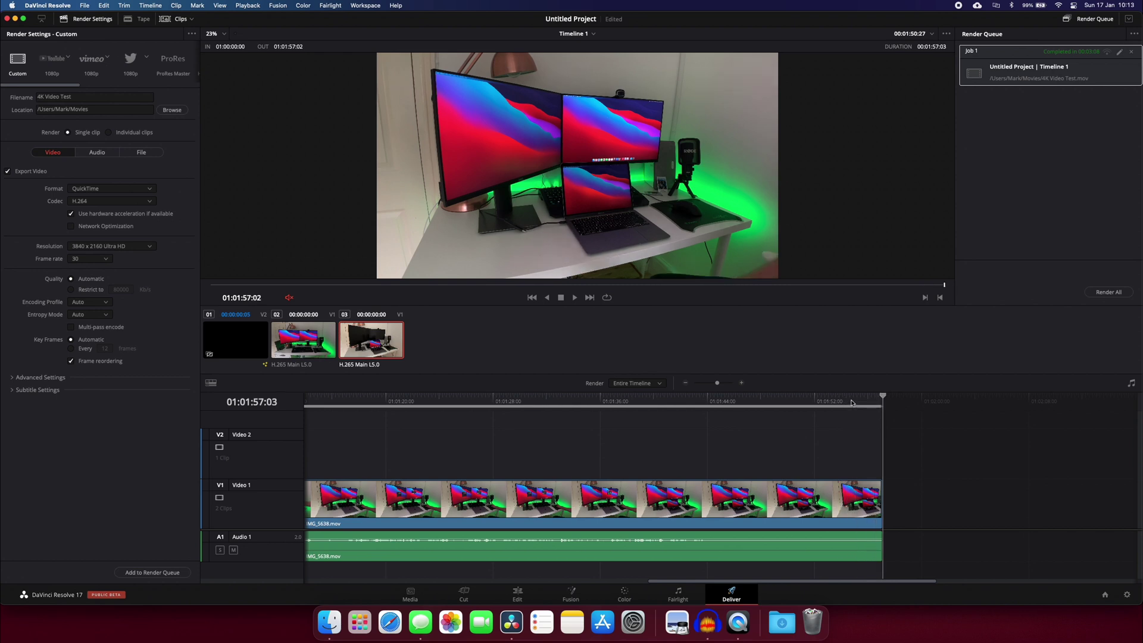
drag(866, 403, 832, 403)
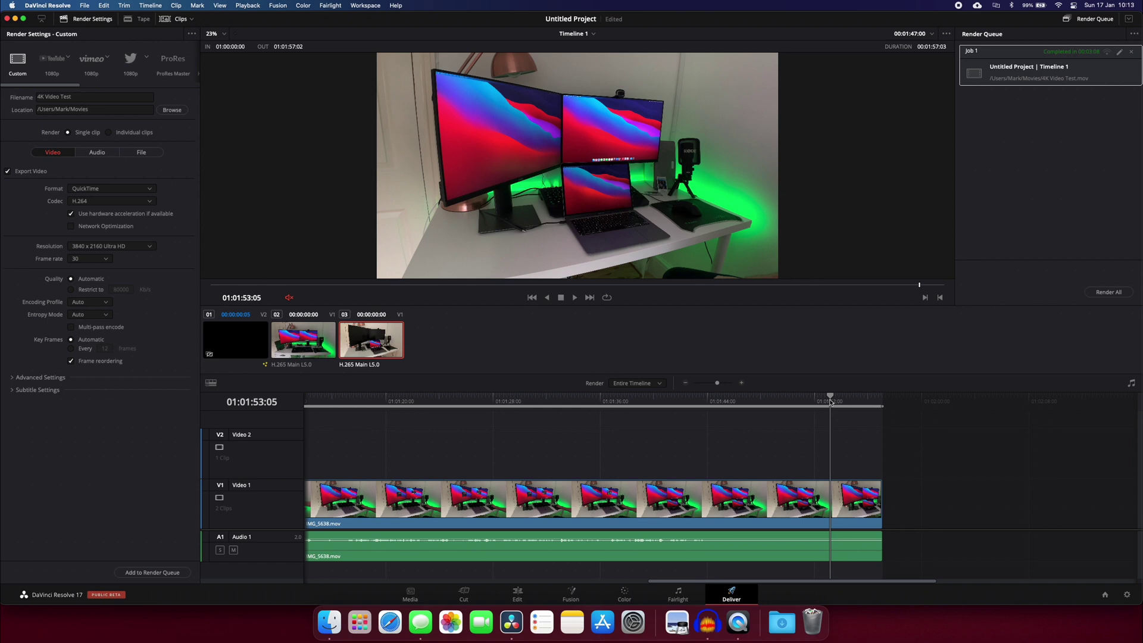